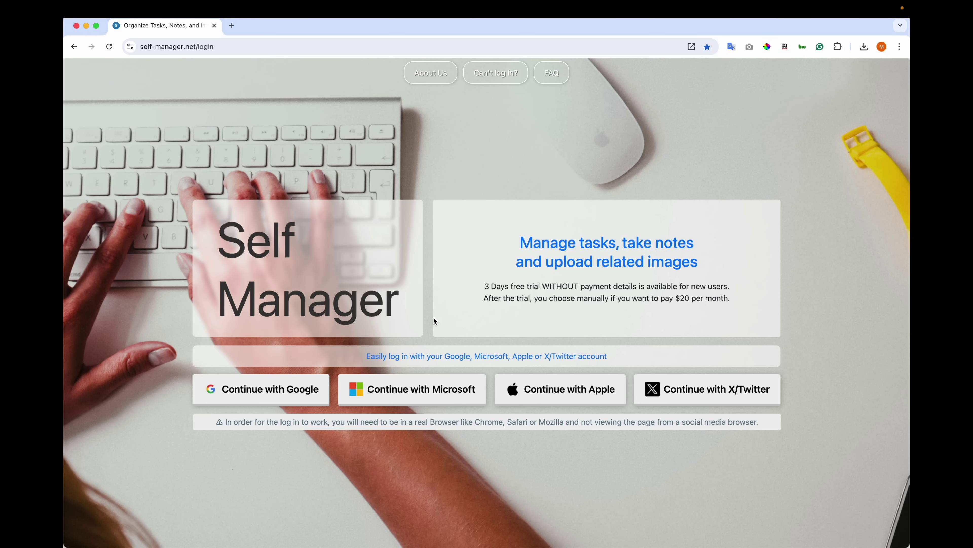
Visit the login help page, copy the site address, and return to the login page.
left_click(199, 47)
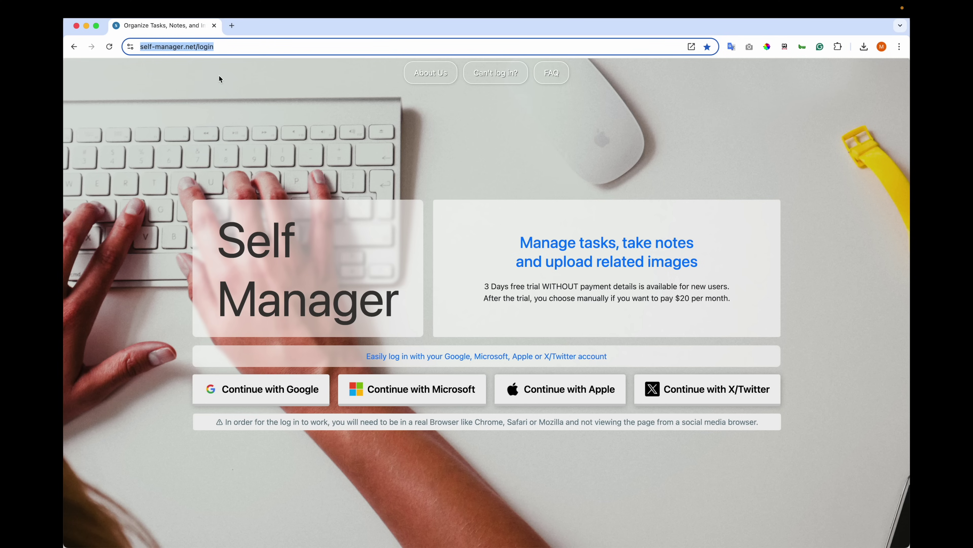
left_click(454, 419)
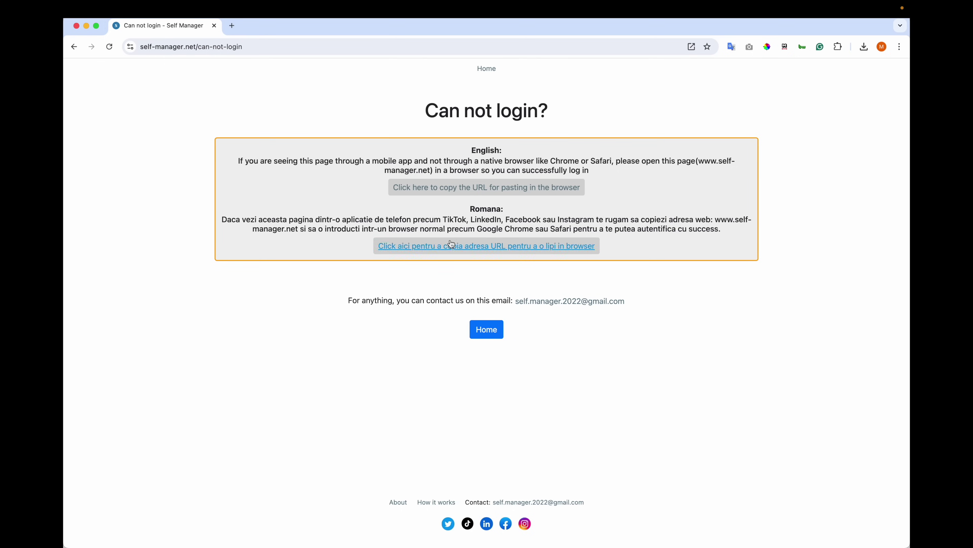
left_click(481, 191)
left_click(74, 47)
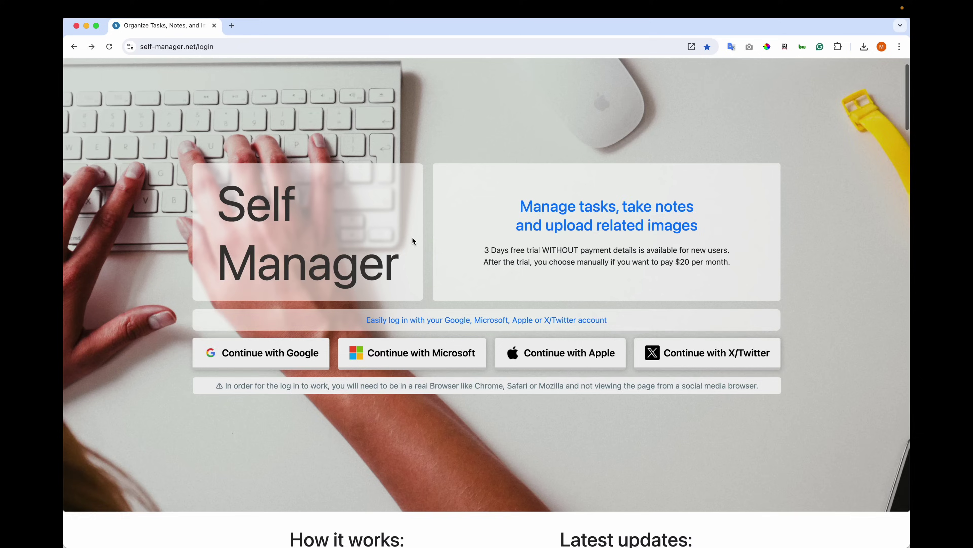
scroll(412, 237, "down", 8)
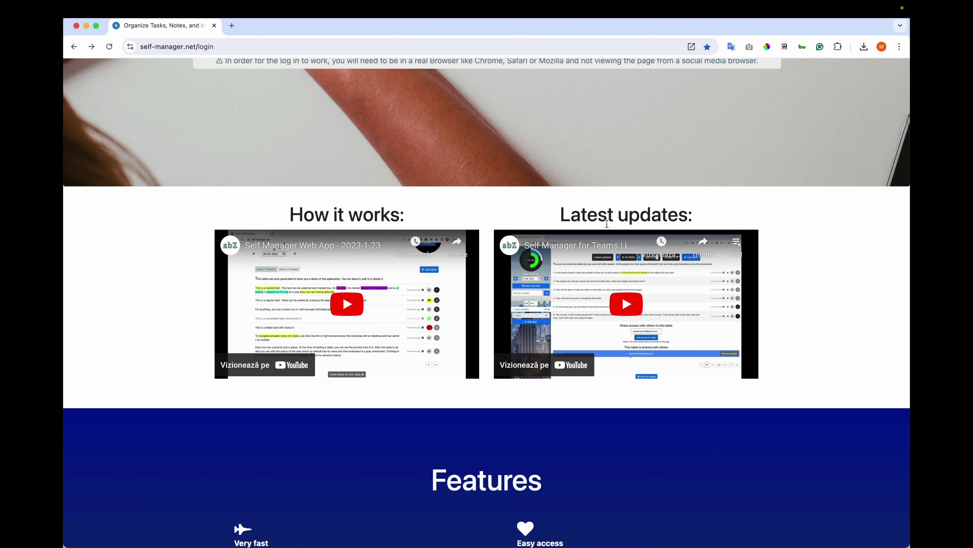
Expand and collapse the FAQ answers 'What is Self-Manager.net?' and the Trello alternative question.
scroll(485, 259, "down", 8)
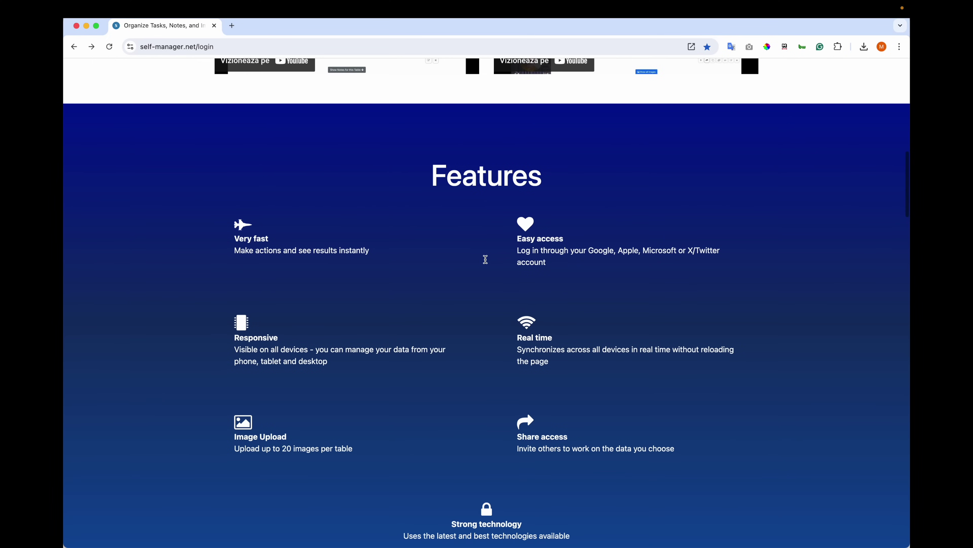
scroll(485, 260, "down", 2)
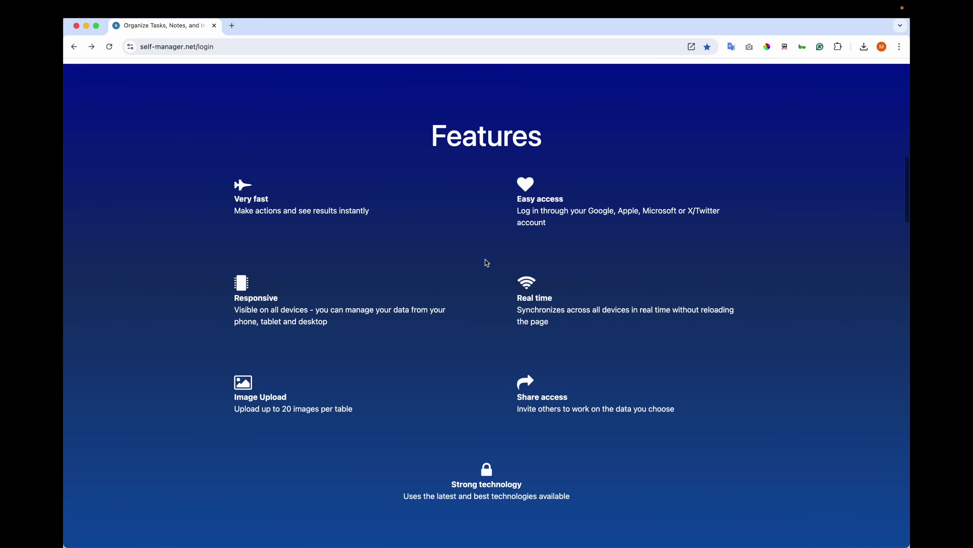
scroll(485, 260, "down", 12)
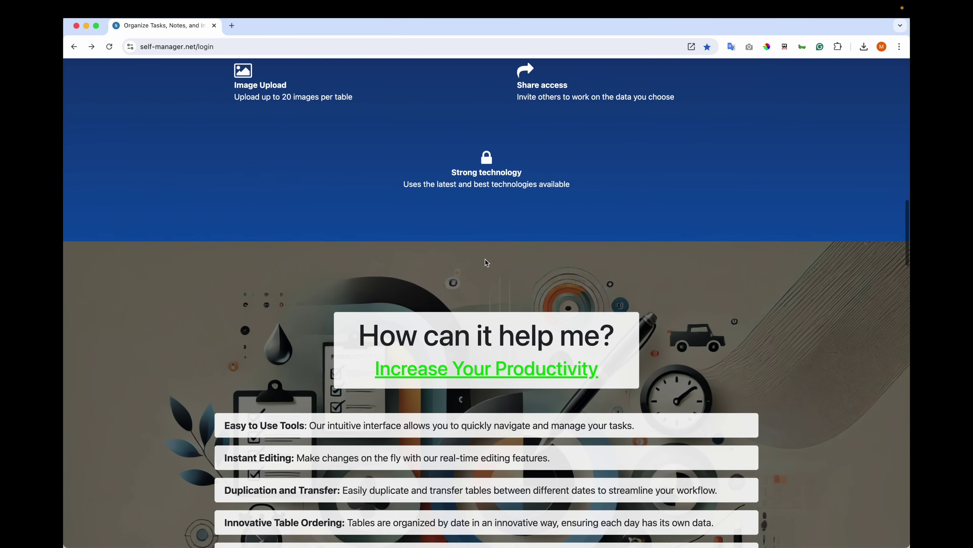
scroll(485, 260, "down", 8)
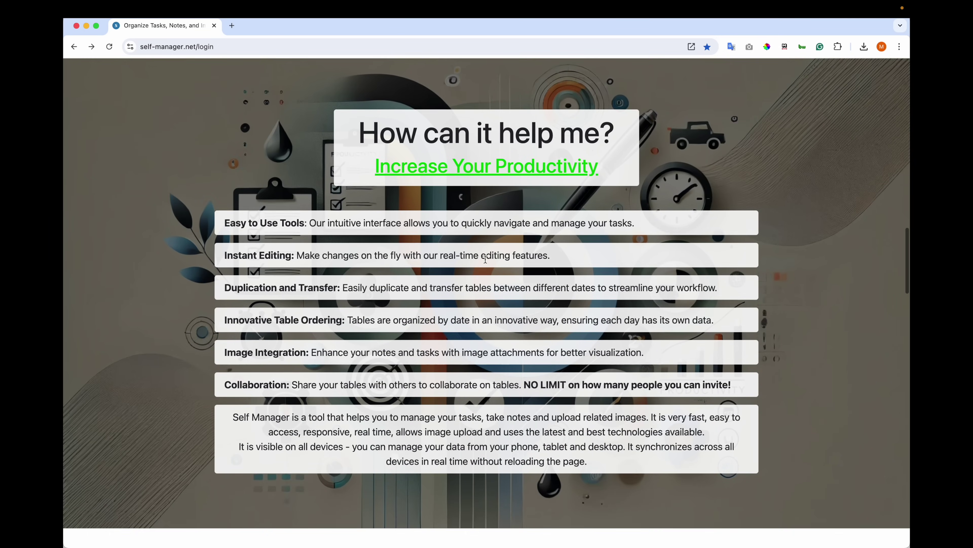
scroll(486, 259, "down", 7)
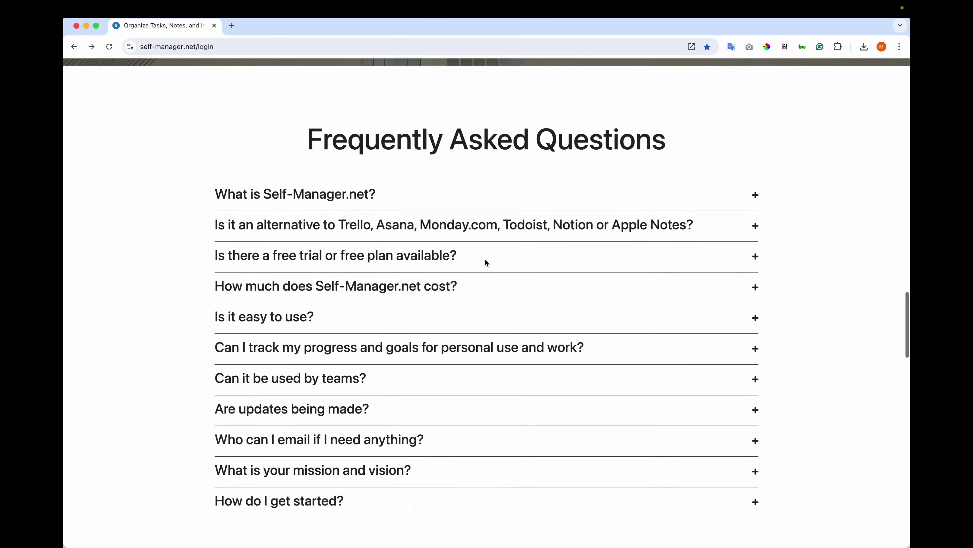
left_click(461, 207)
left_click(409, 184)
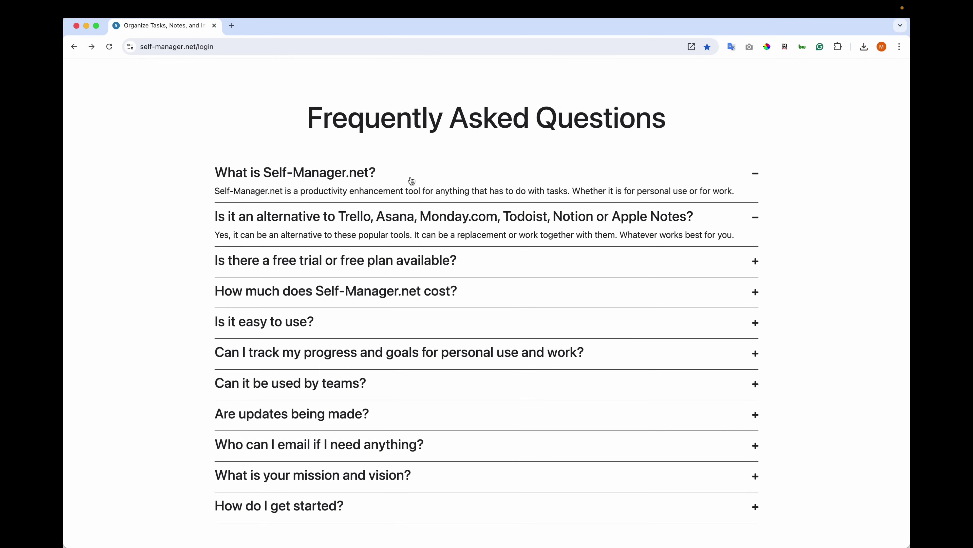
left_click(414, 180)
left_click(421, 204)
Browse the rest of the landing page, then sign in with a Google account.
scroll(425, 224, "down", 10)
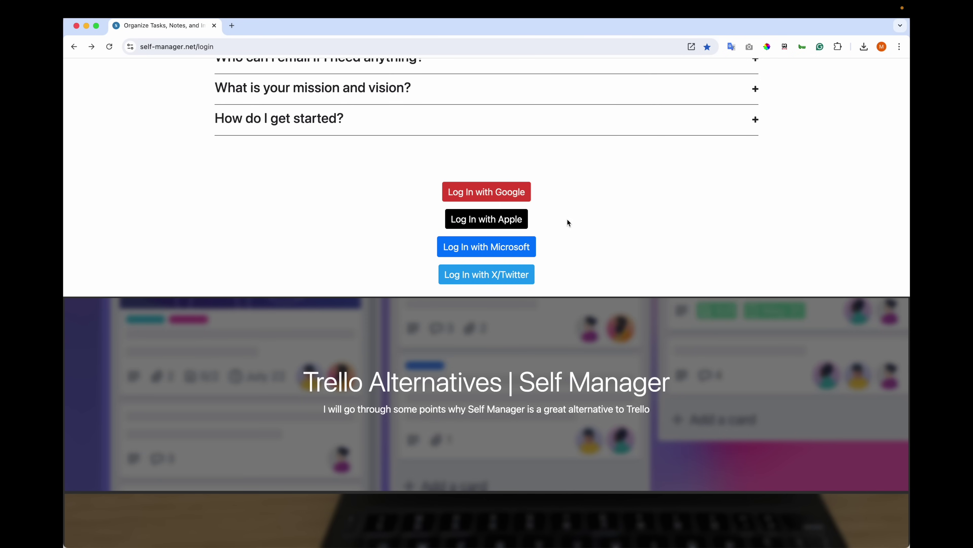
scroll(411, 247, "down", 3)
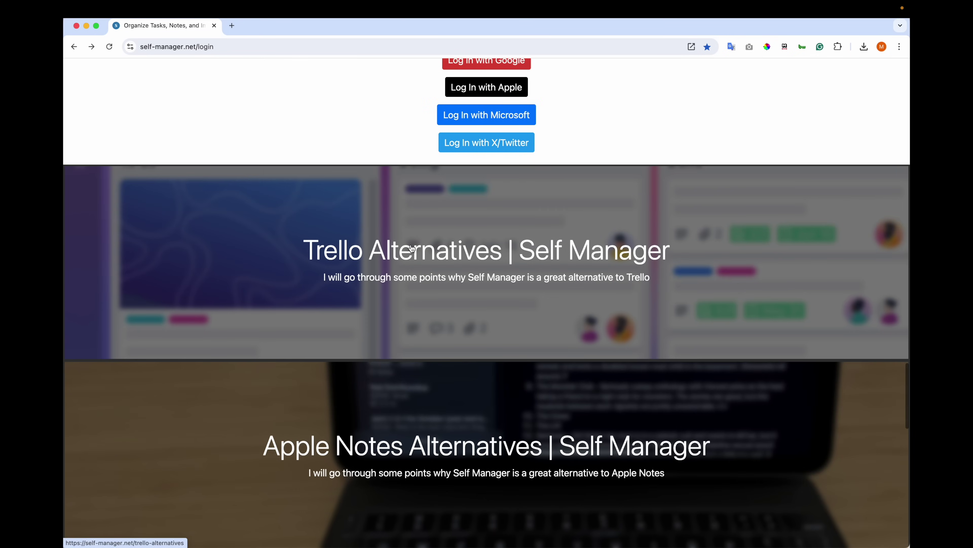
scroll(385, 299, "down", 3)
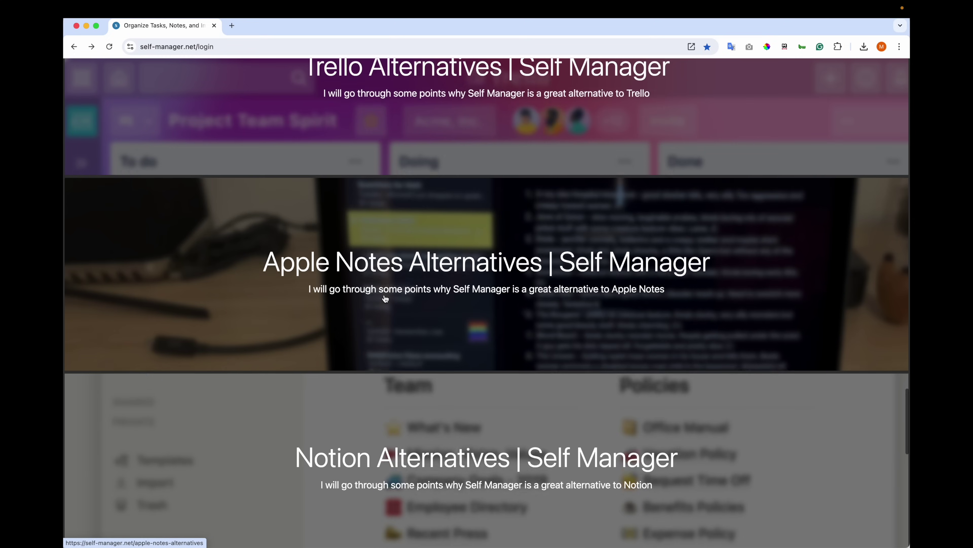
scroll(385, 298, "up", 1)
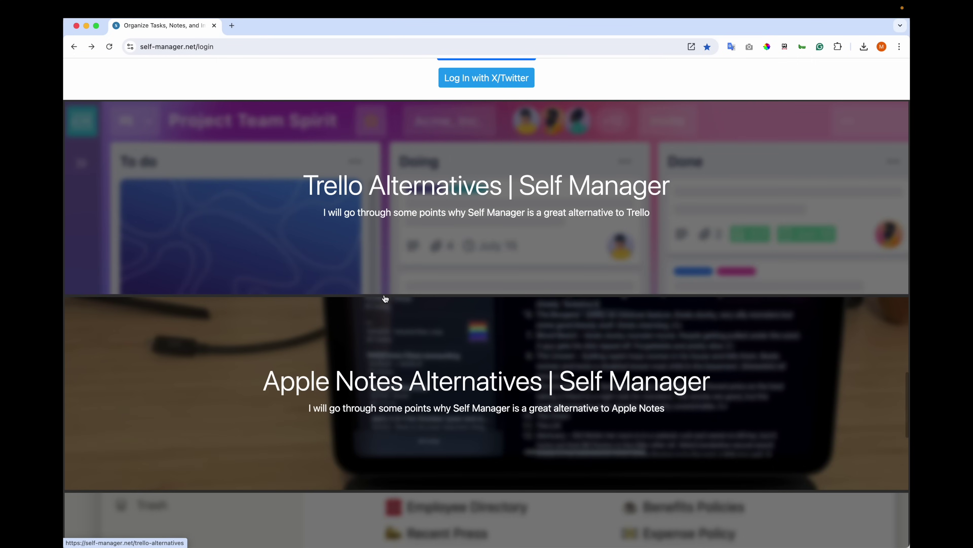
scroll(385, 299, "down", 2)
scroll(385, 299, "down", 8)
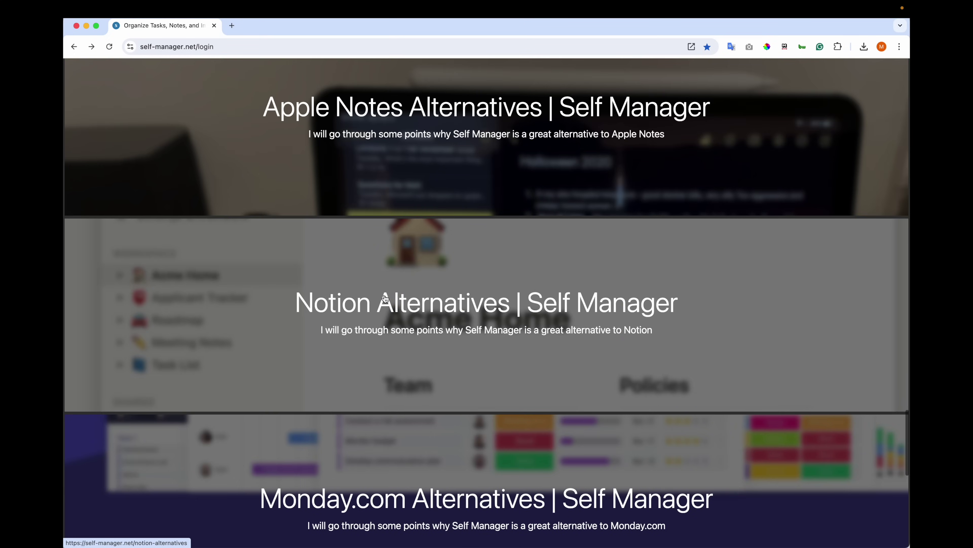
scroll(385, 298, "down", 8)
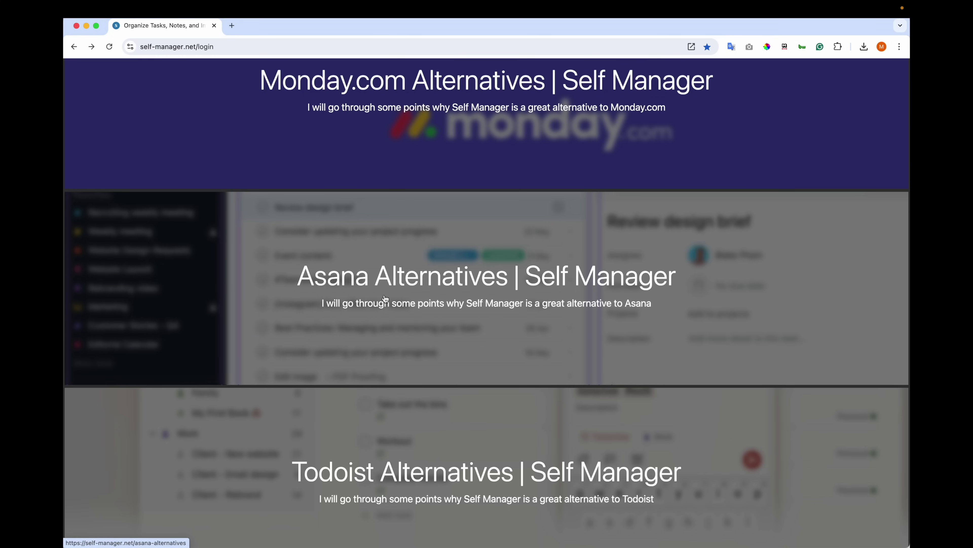
scroll(385, 298, "down", 2)
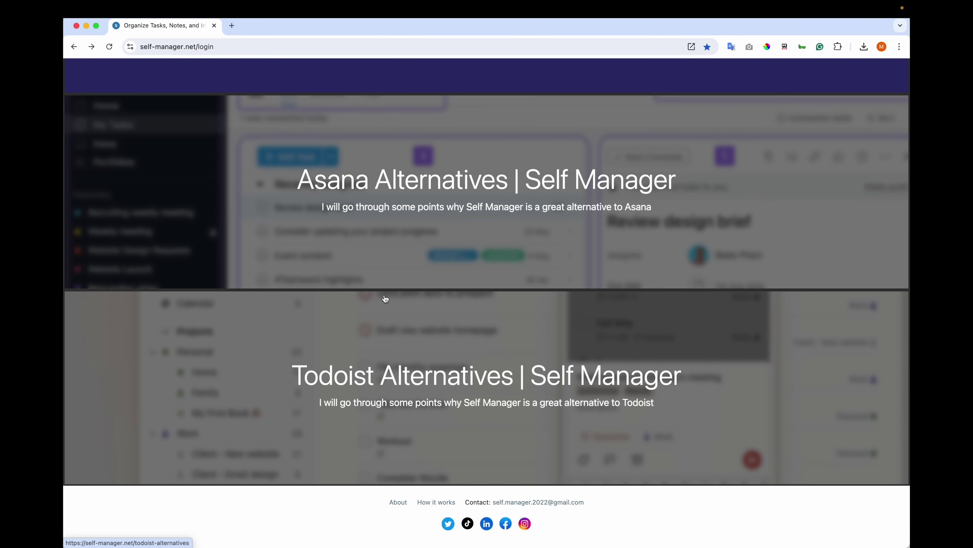
scroll(385, 299, "up", 20)
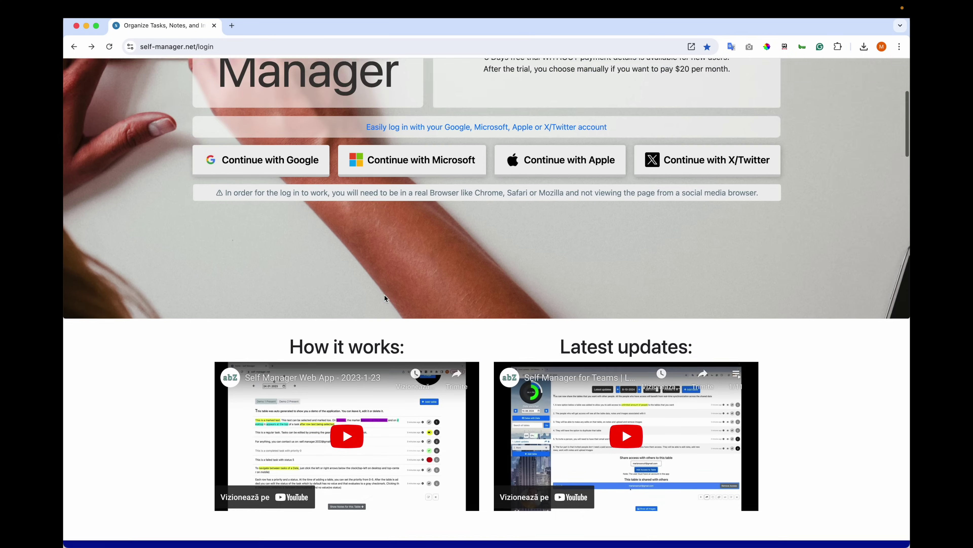
scroll(385, 298, "up", 6)
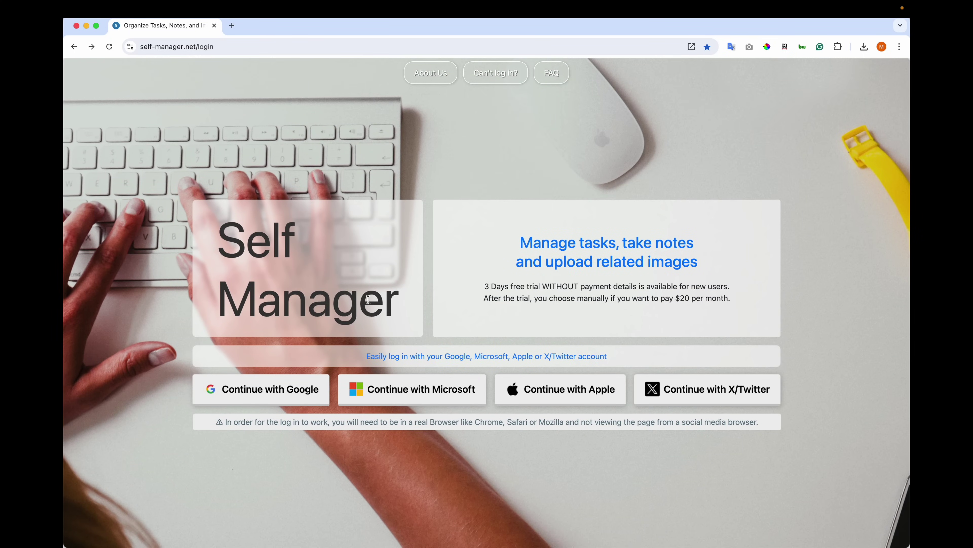
left_click(305, 381)
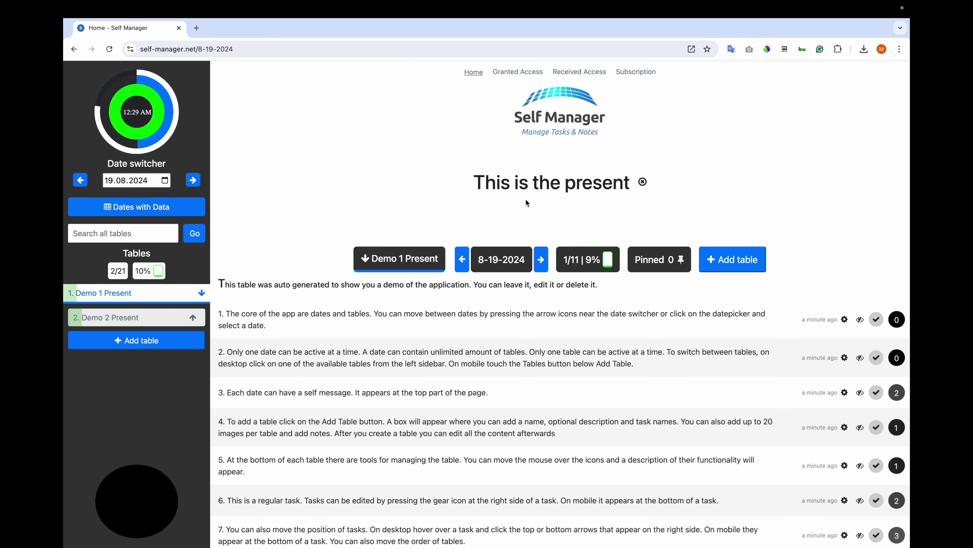
Switch between the Demo 2 Present and Demo 1 Present tables, ending on Demo 1 Present.
scroll(447, 335, "down", 8)
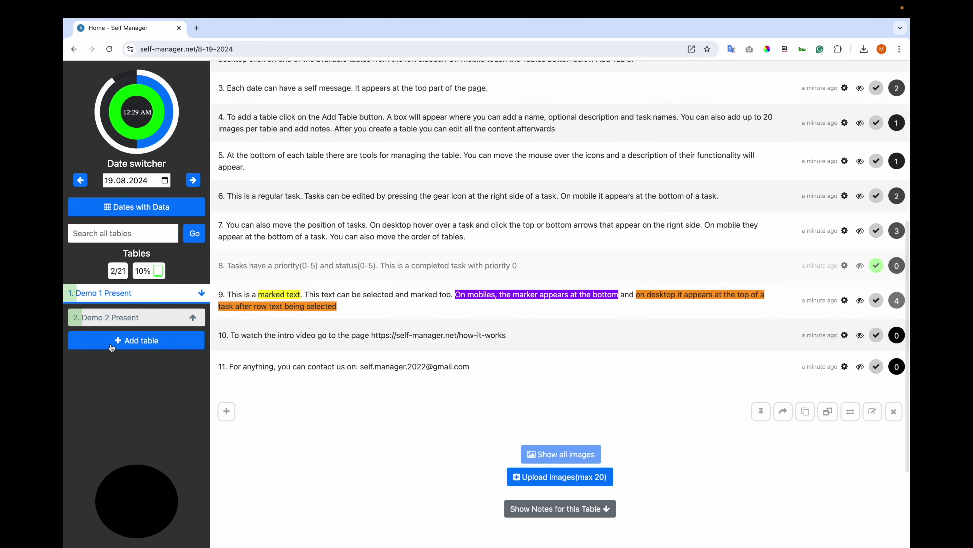
left_click(124, 320)
left_click(143, 297)
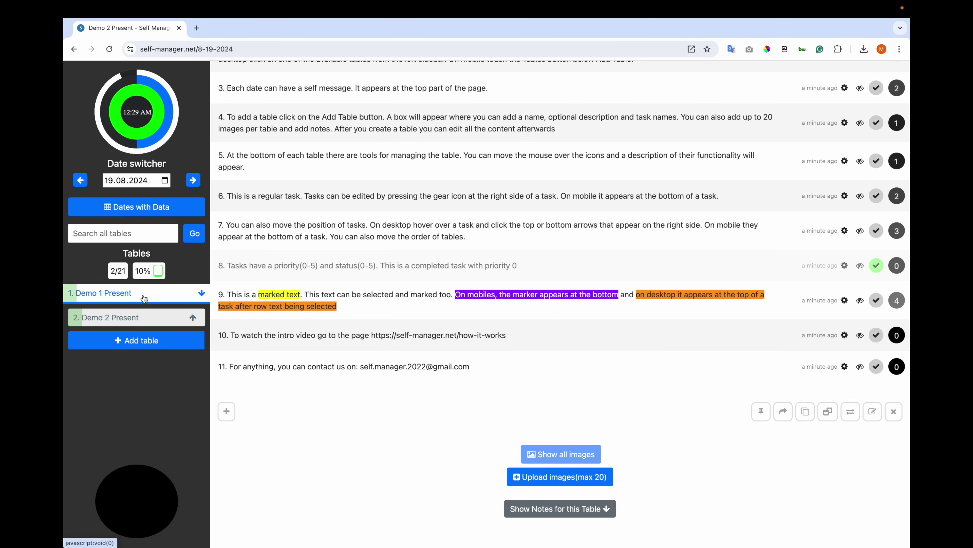
left_click(148, 318)
left_click(152, 299)
scroll(521, 212, "up", 8)
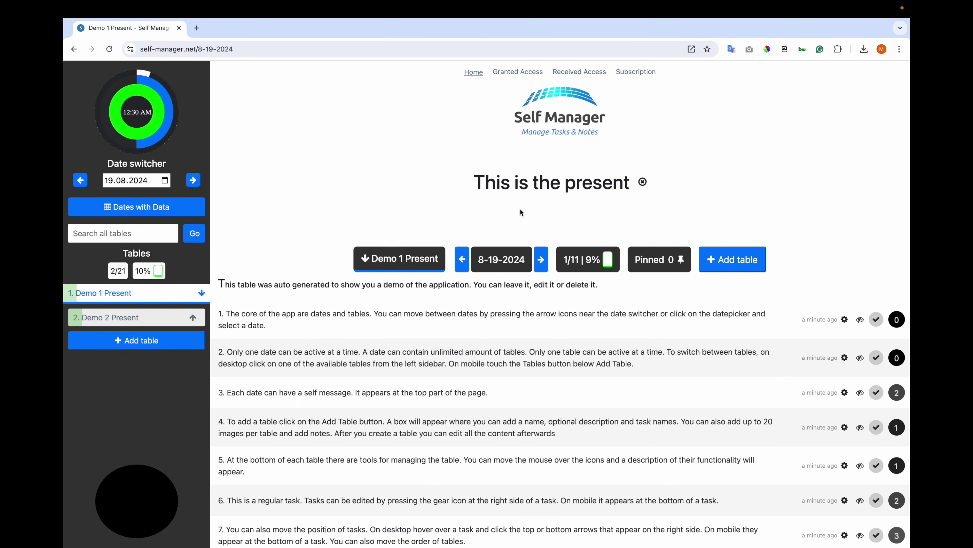
scroll(522, 212, "down", 8)
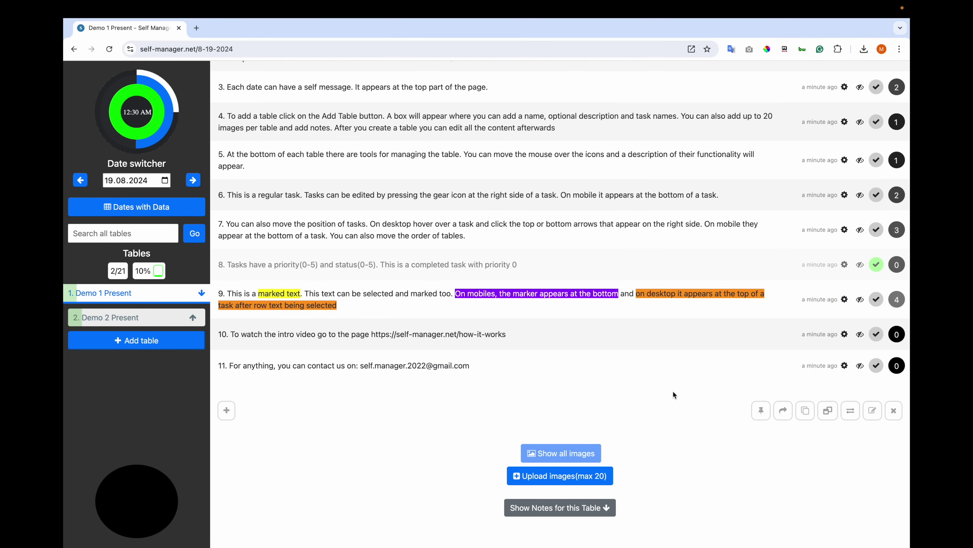
scroll(674, 391, "down", 4)
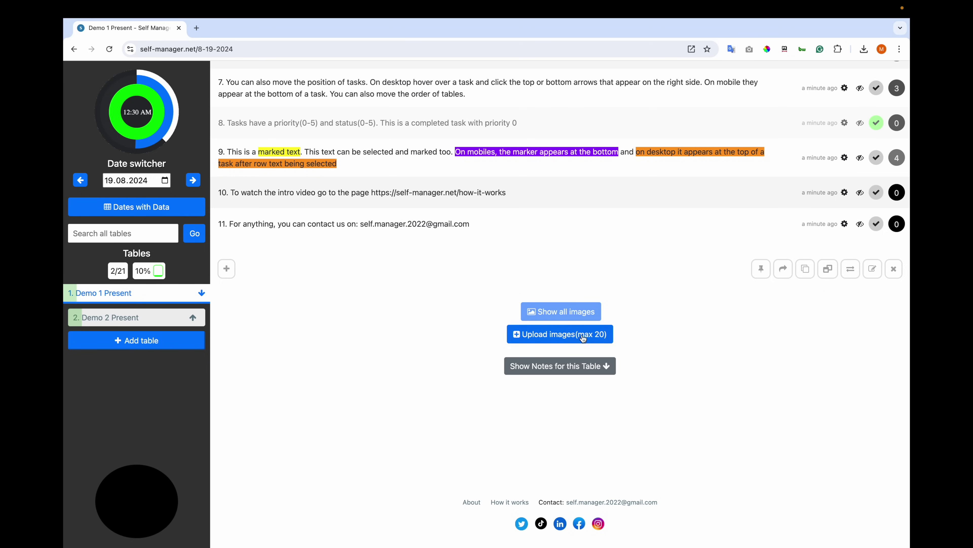
Show and hide the Demo 2 Present table's notes, then switch to Demo 1 Present.
key("Down")
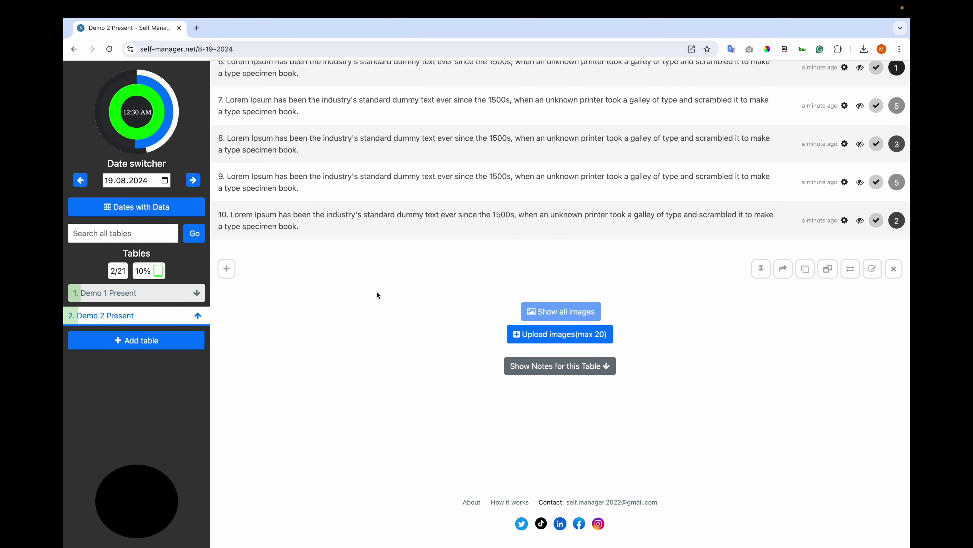
left_click(518, 365)
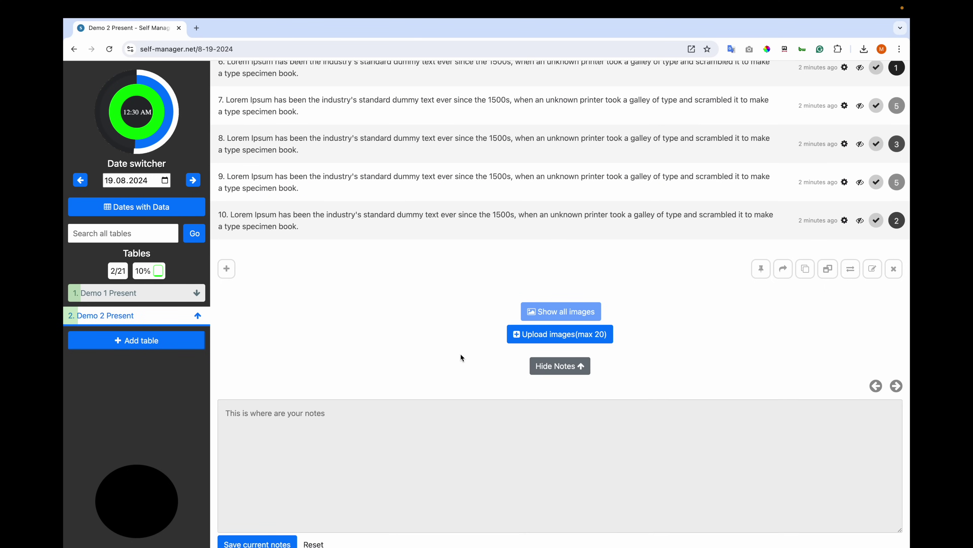
scroll(377, 348, "down", 4)
left_click(377, 348)
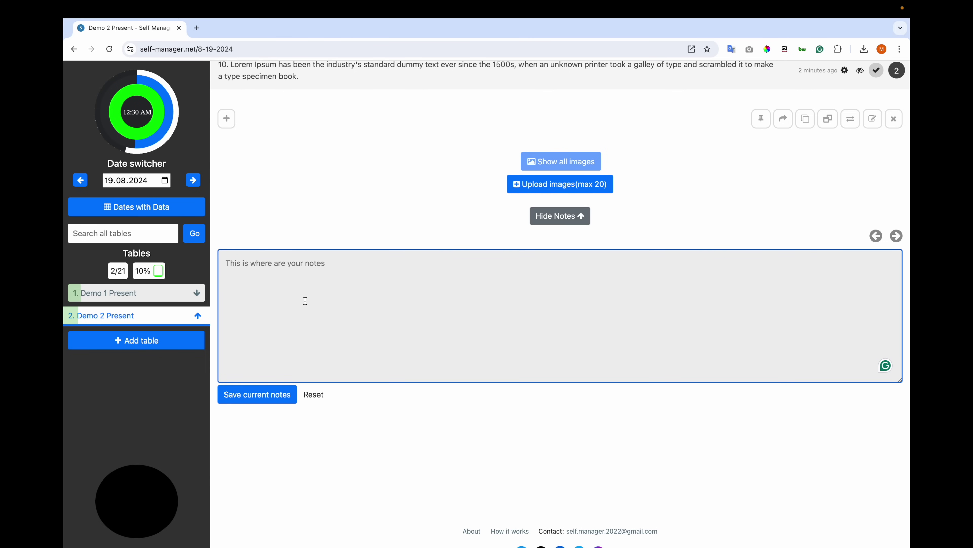
left_click(560, 216)
scroll(651, 229, "up", 10)
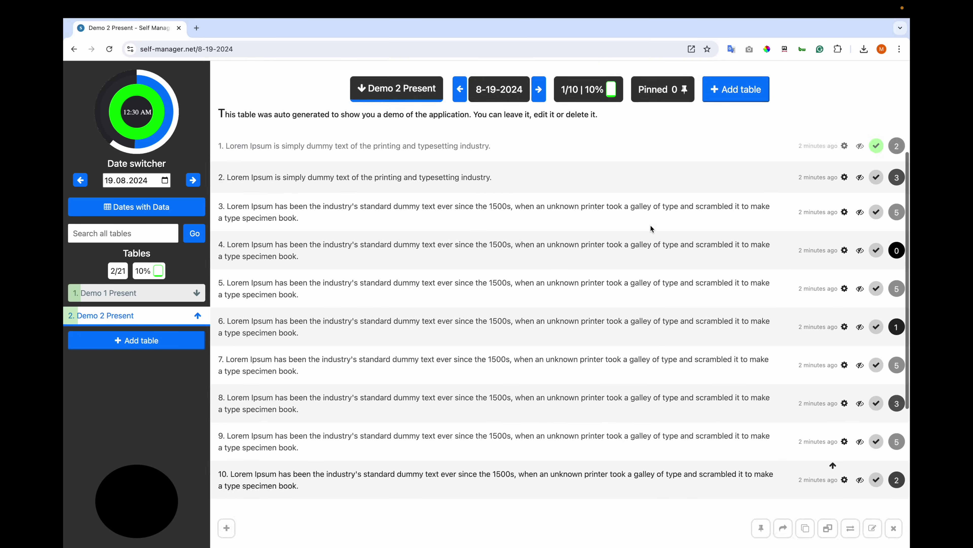
left_click(159, 296)
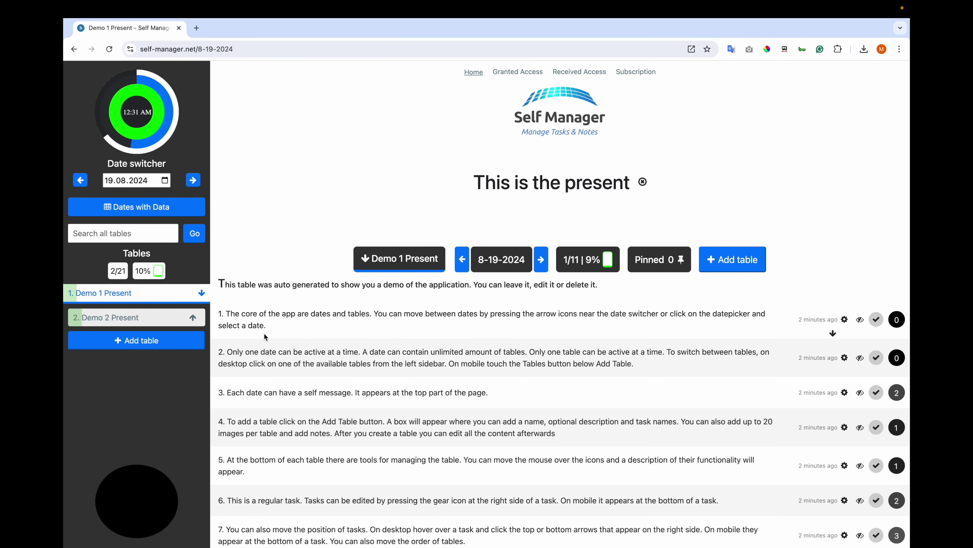
Open and close the calendar date picker without choosing a date.
left_click(492, 269)
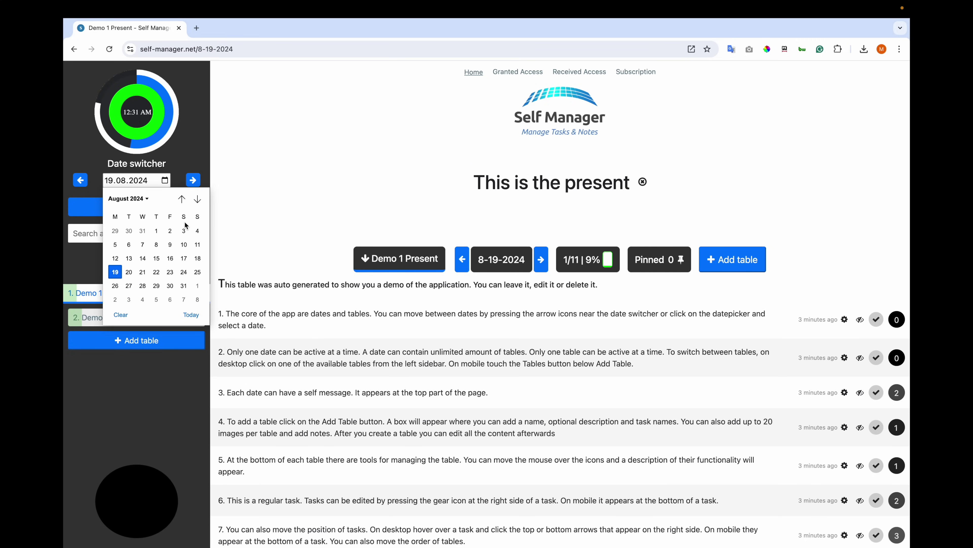
left_click(191, 164)
left_click(154, 182)
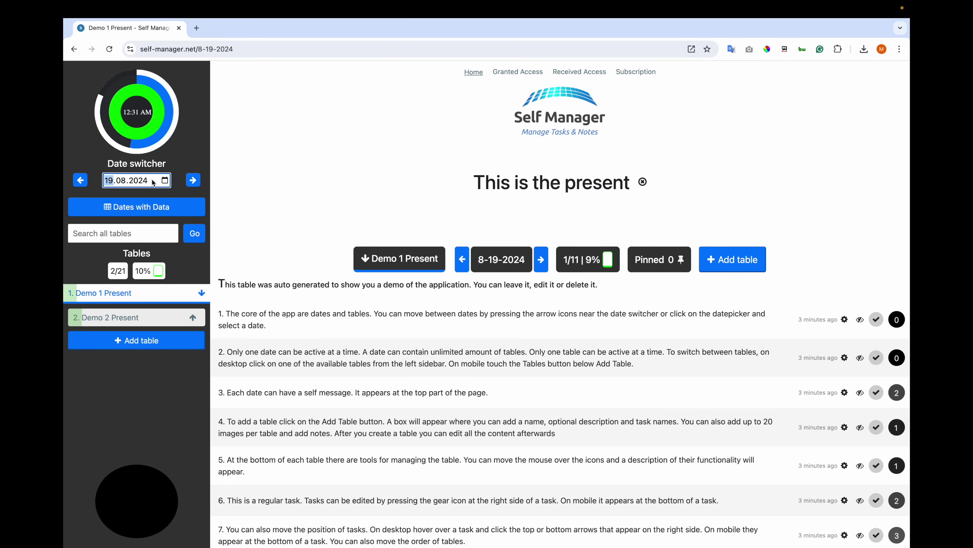
left_click(165, 180)
left_click(183, 174)
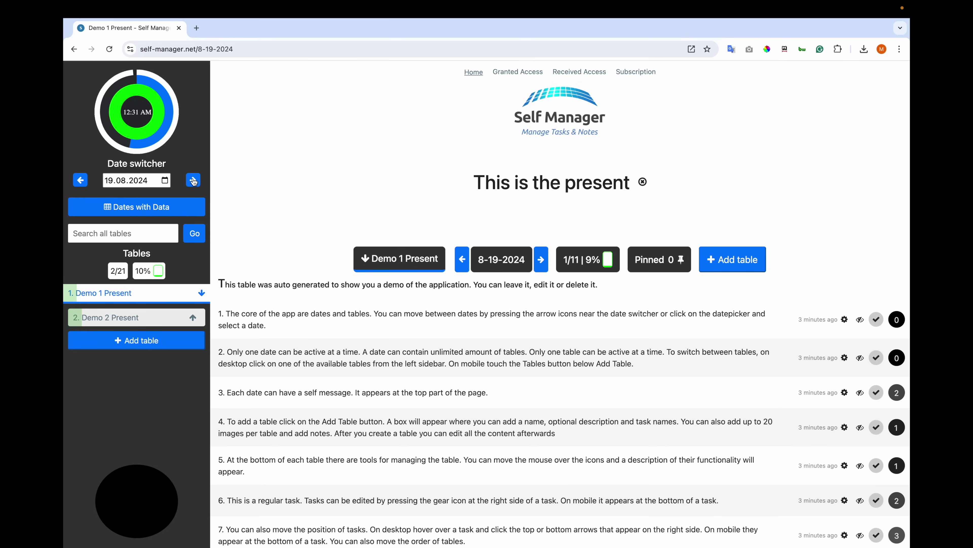
Step the date between 8-18, 8-19 and 8-20-2024, ending on 8-20-2024.
left_click(540, 265)
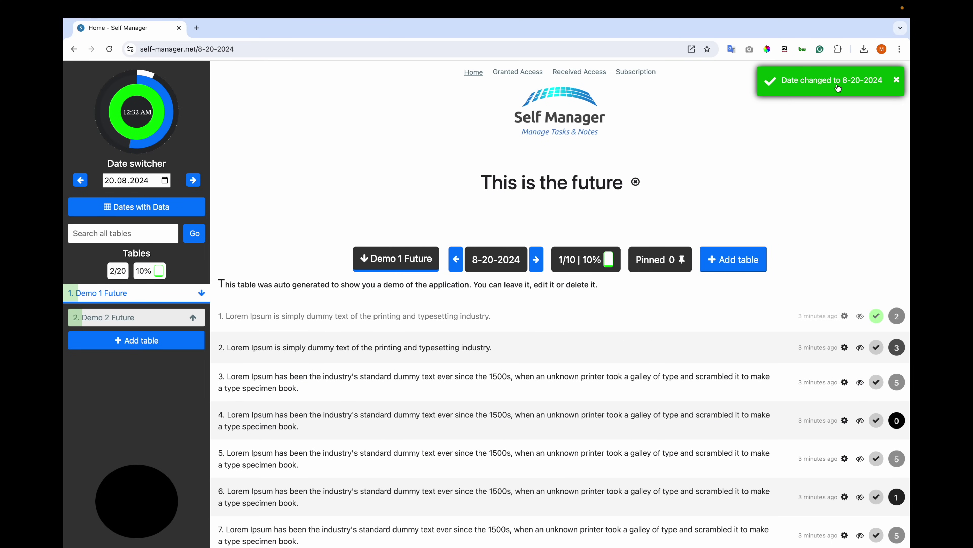
left_click(460, 264)
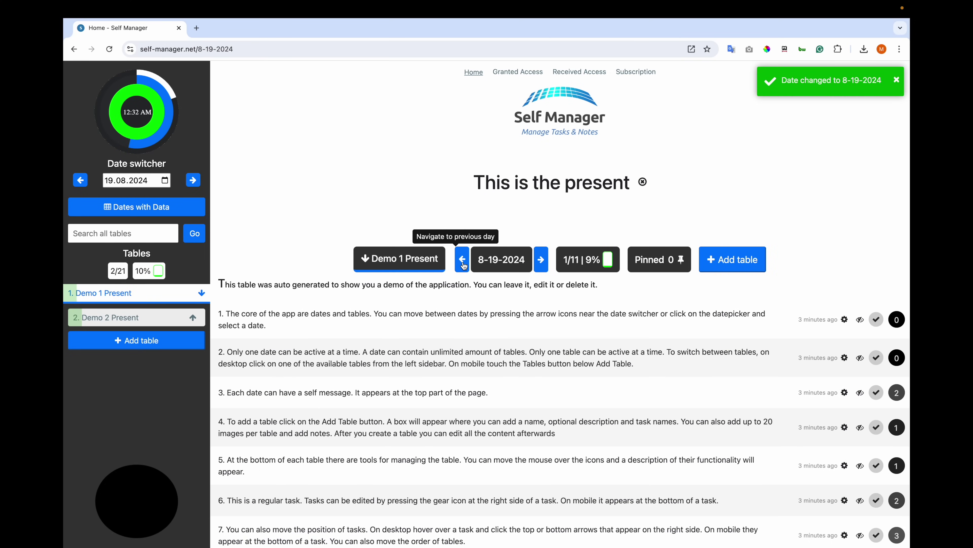
left_click(463, 264)
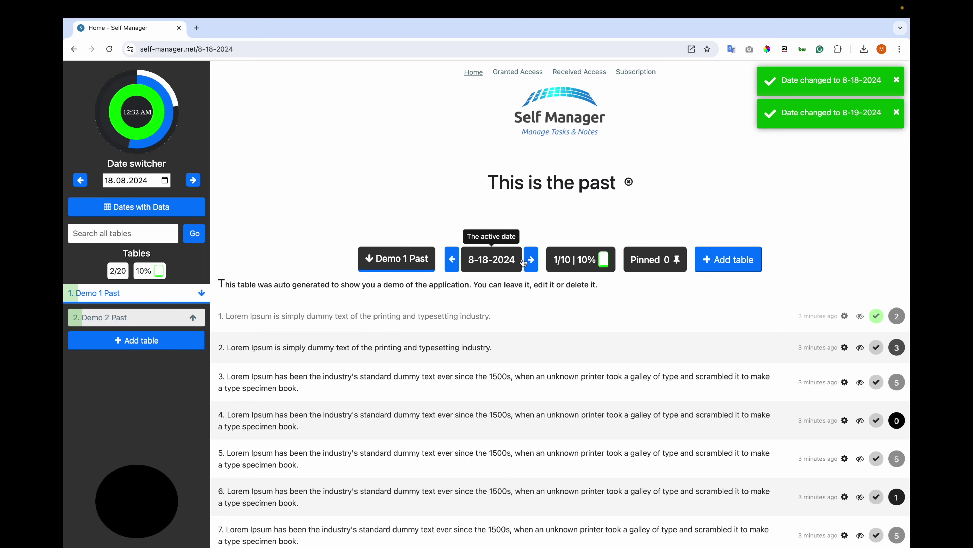
left_click(529, 261)
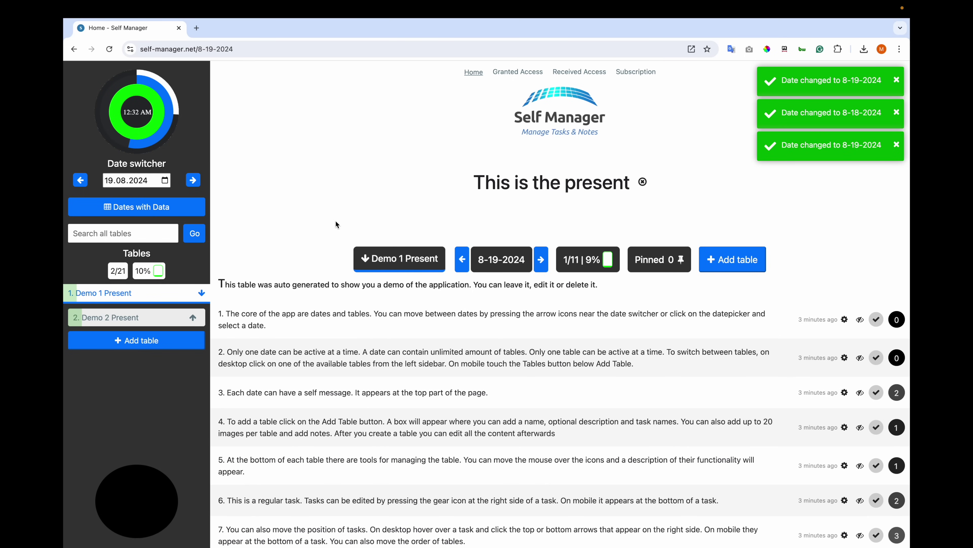
left_click(542, 257)
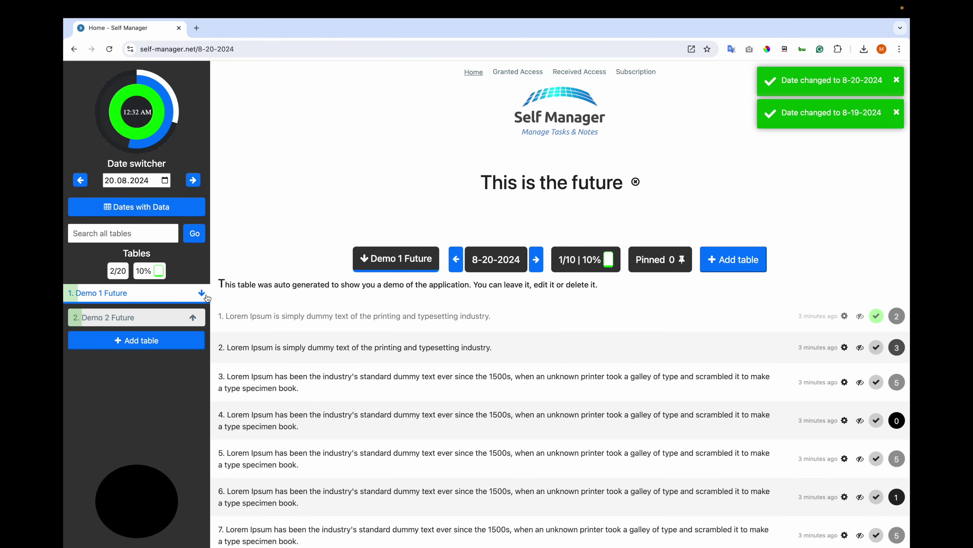
Switch between the Demo 2 Future and Demo 1 Future tables, ending on Demo 1 Future.
left_click(148, 315)
left_click(149, 300)
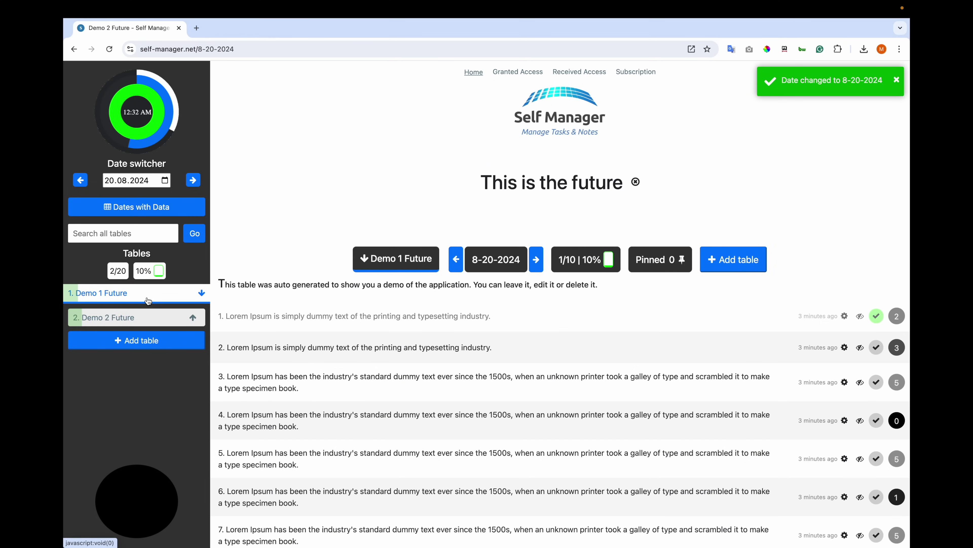
left_click(148, 320)
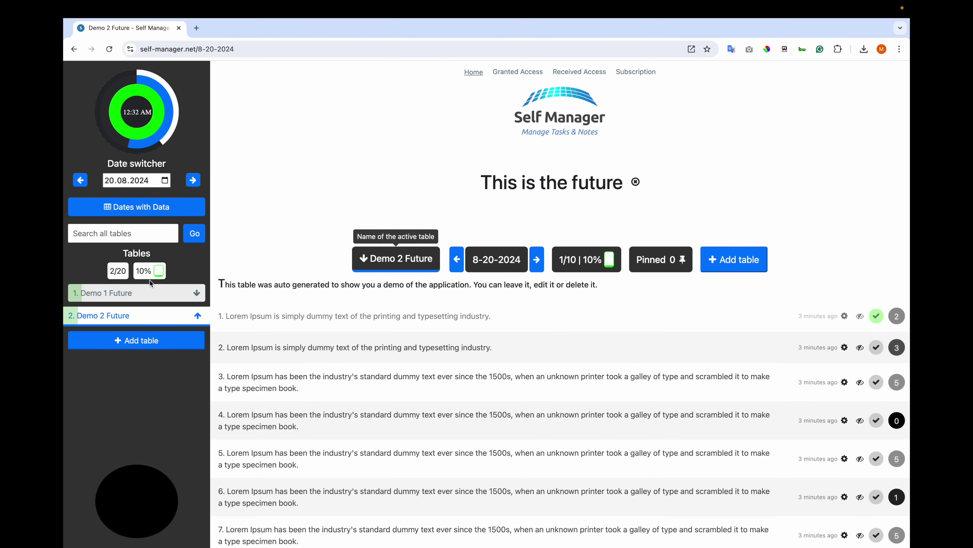
left_click(132, 293)
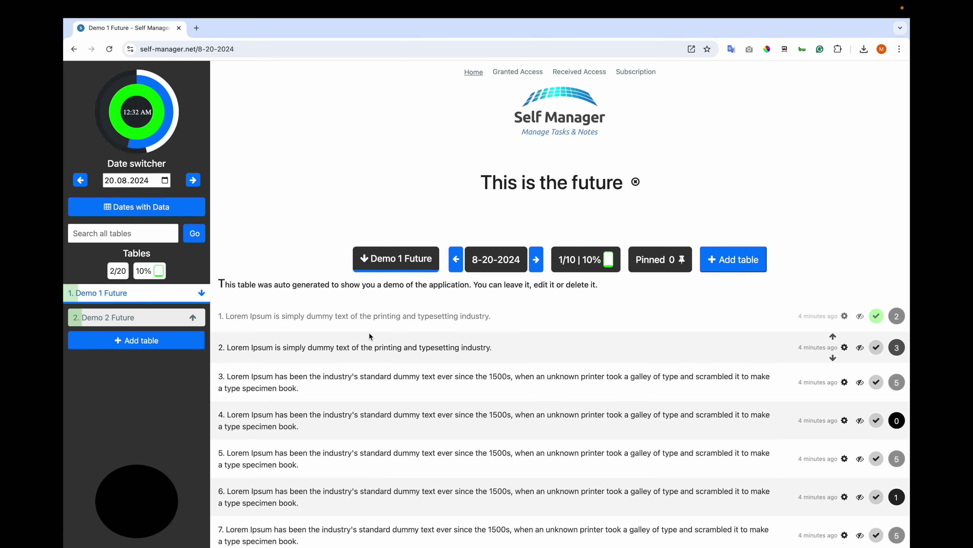
scroll(369, 332, "down", 5)
scroll(369, 332, "down", 3)
scroll(369, 331, "up", 7)
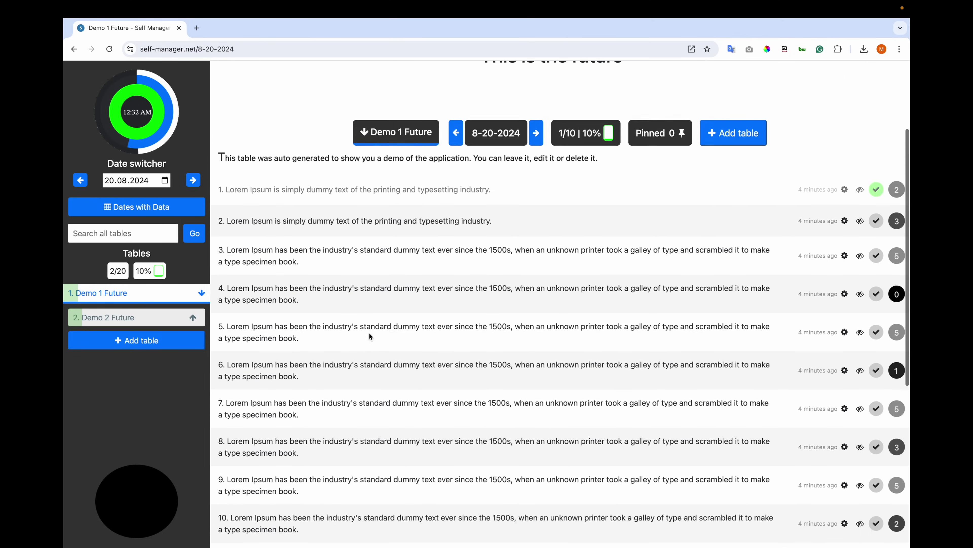
scroll(368, 331, "up", 2)
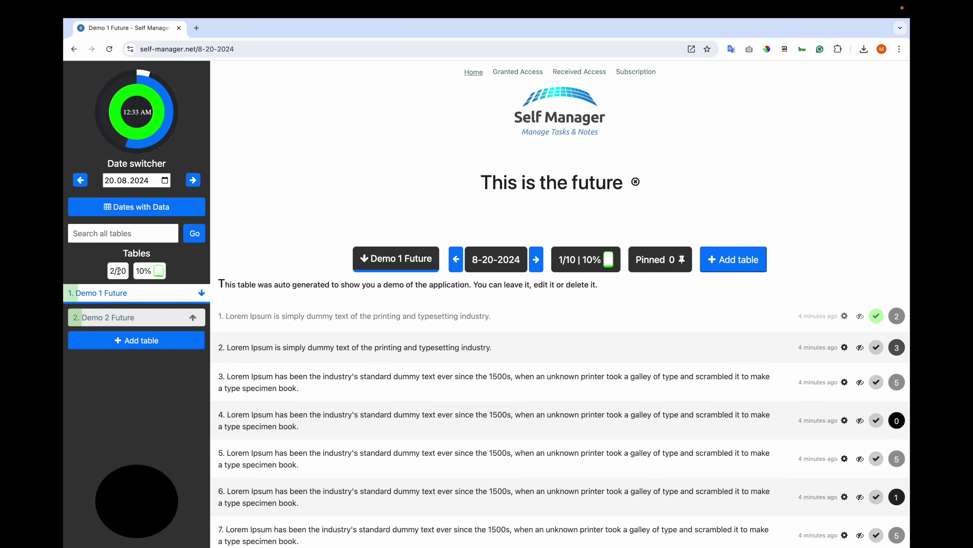
mouse_move(119, 271)
Check off tasks 2 and 3 of Demo 1 Future, then go back to 8-19-2024.
left_click(877, 348)
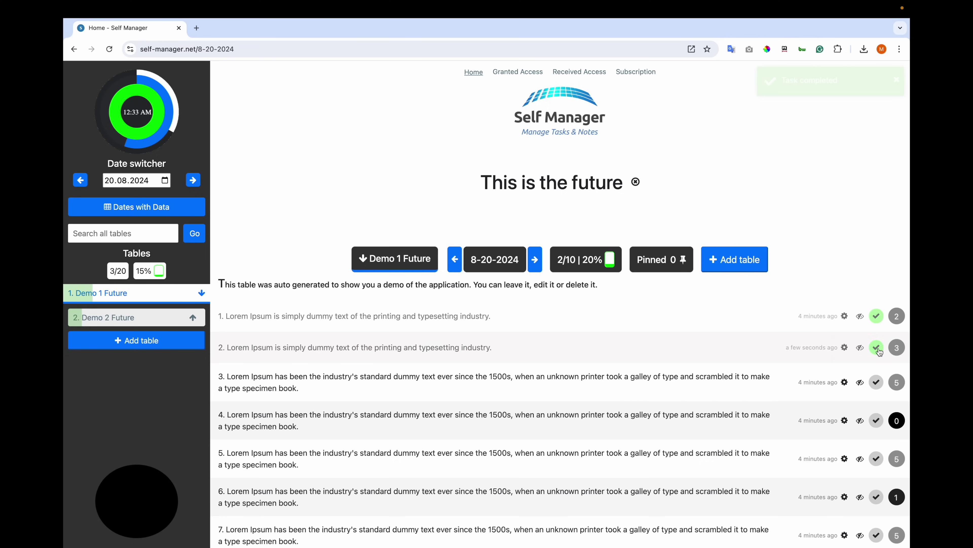
left_click(877, 382)
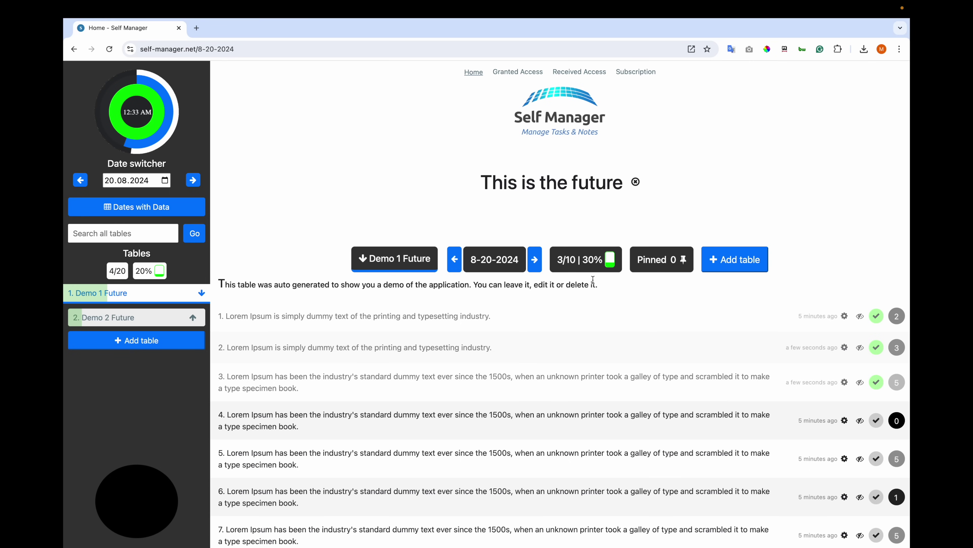
key("Left")
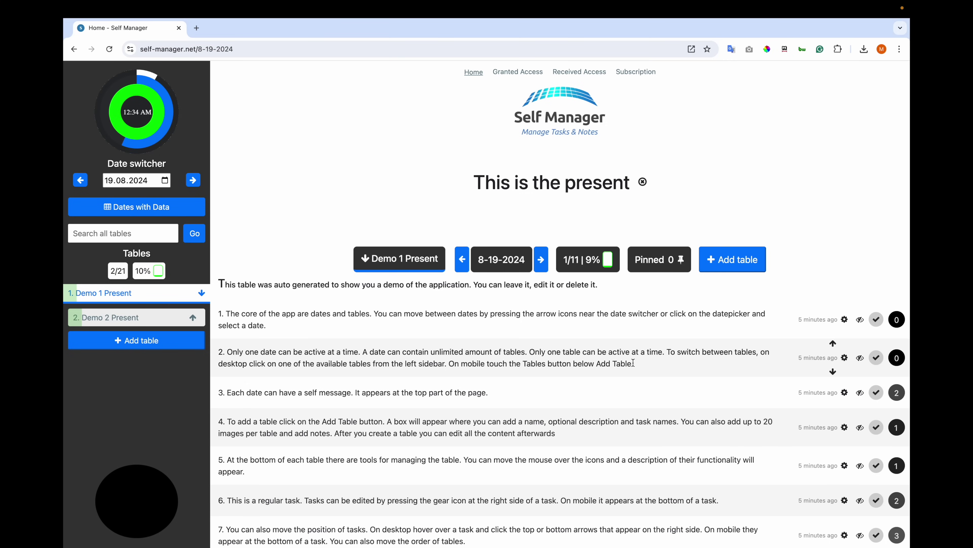
Switch between Demo 2 Present and Demo 1 Present, ending on Demo 1 Present.
left_click(150, 320)
left_click(154, 293)
left_click(152, 316)
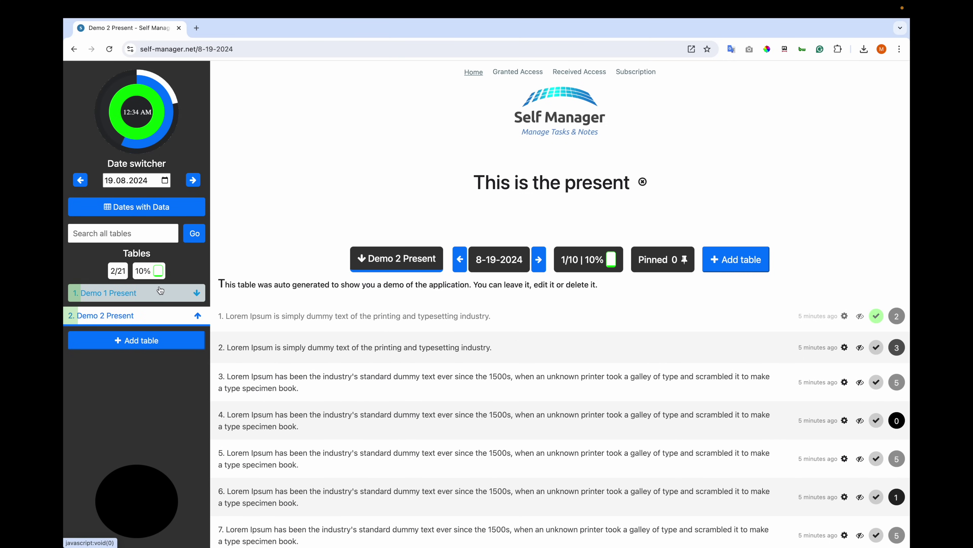
left_click(160, 290)
Preview the page as an iPhone SE screen using the browser's developer tools.
right_click(311, 239)
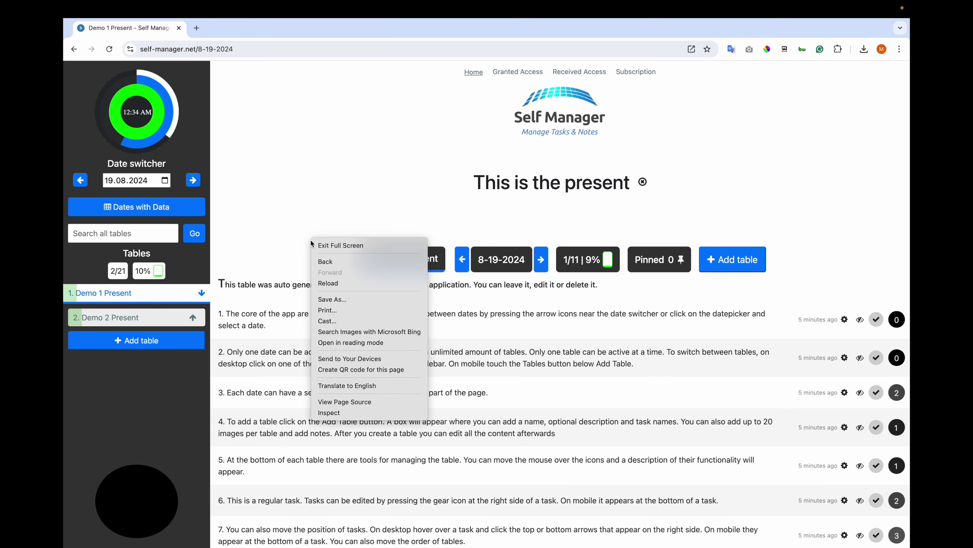
left_click(353, 411)
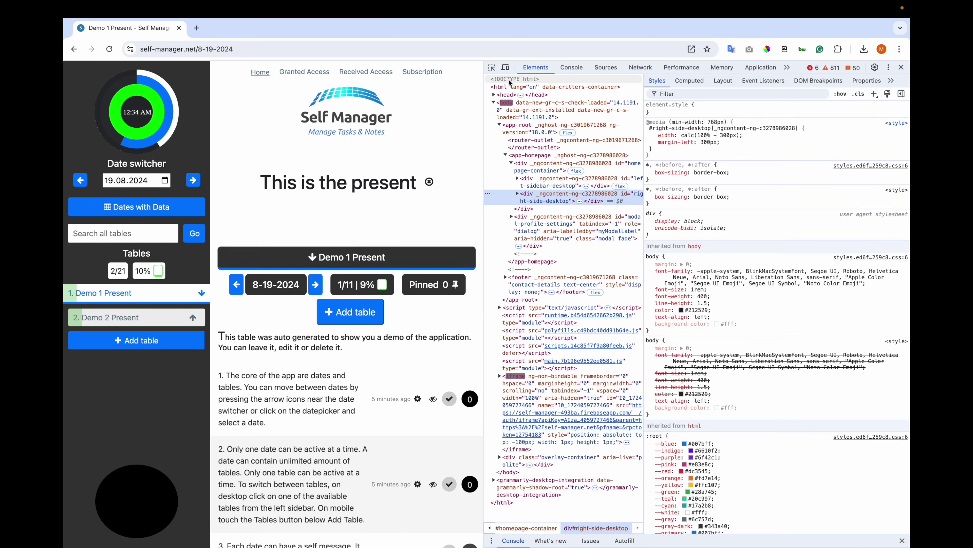
left_click(506, 68)
scroll(338, 245, "down", 3)
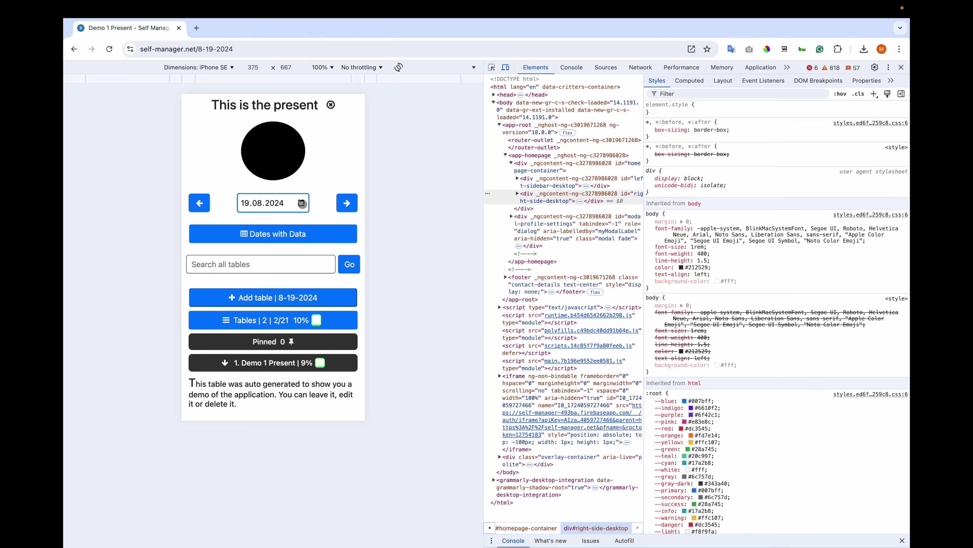
In mobile view, step to 20.08.2024 and back, then pick the Demo 2 Present table.
left_click(301, 203)
left_click(316, 187)
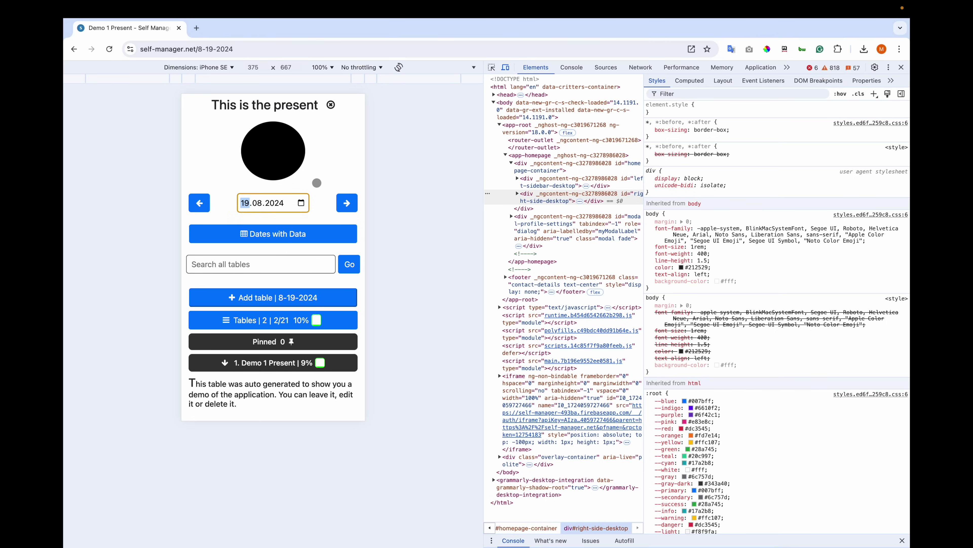
left_click(346, 204)
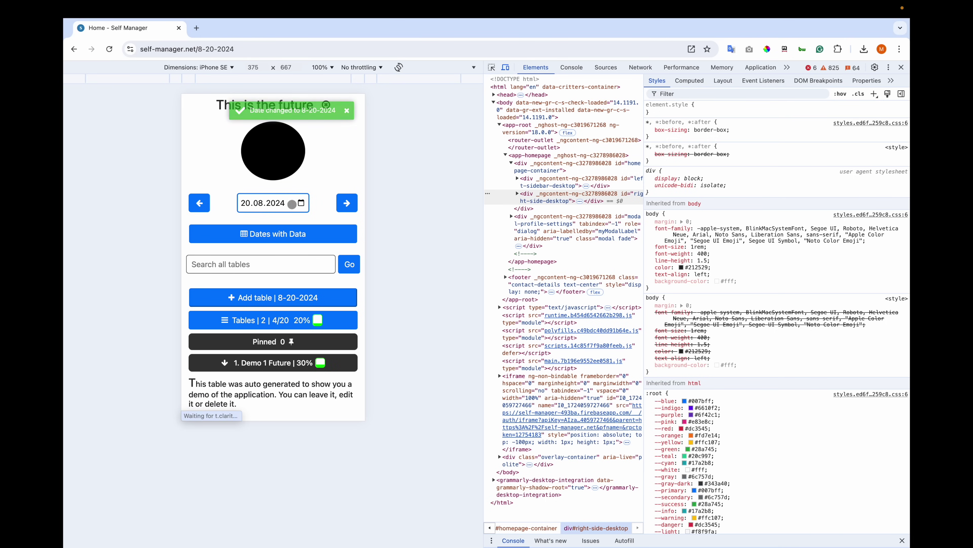
left_click(200, 204)
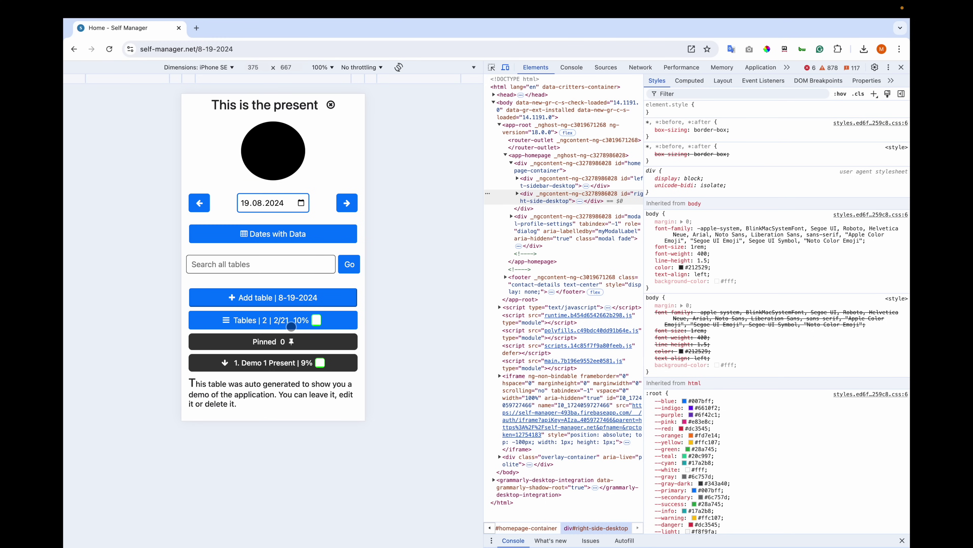
left_click(295, 325)
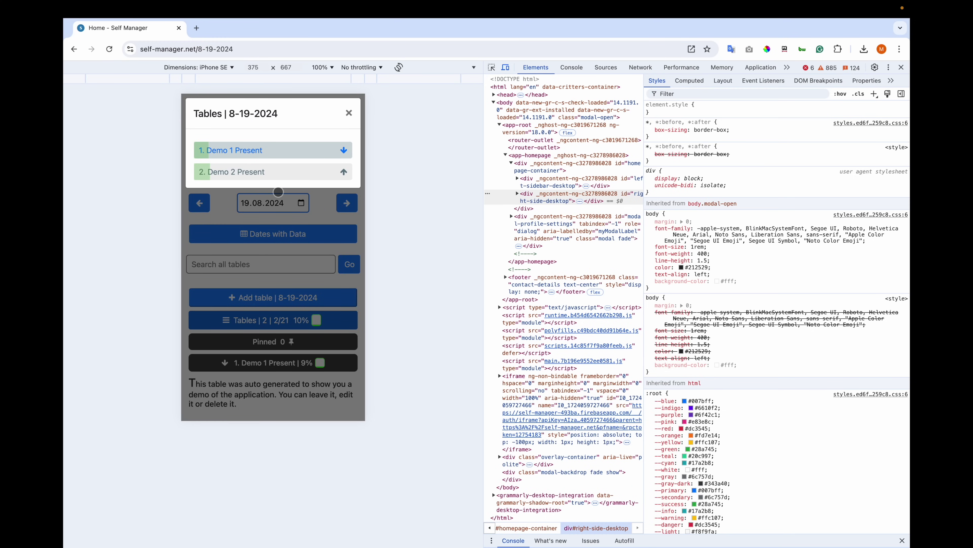
left_click(252, 173)
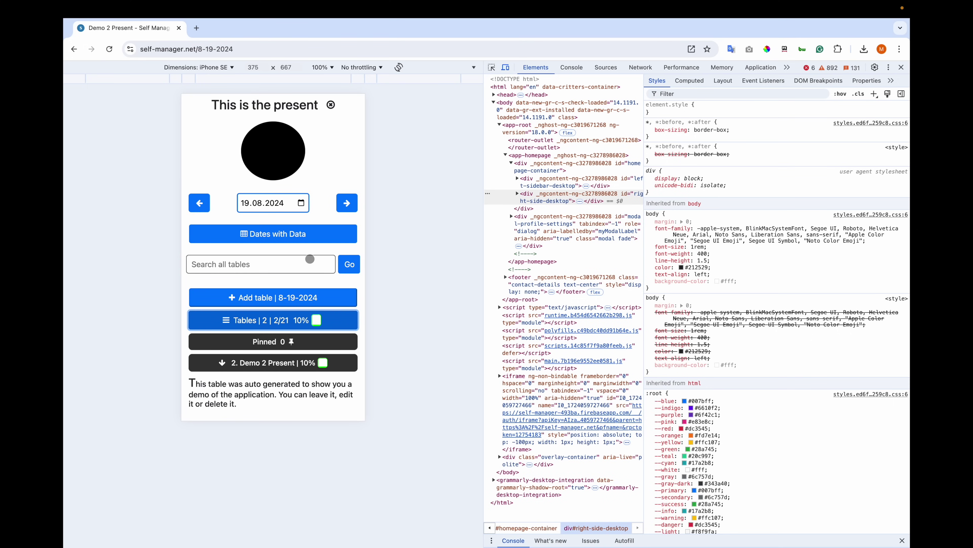
scroll(310, 260, "down", 3)
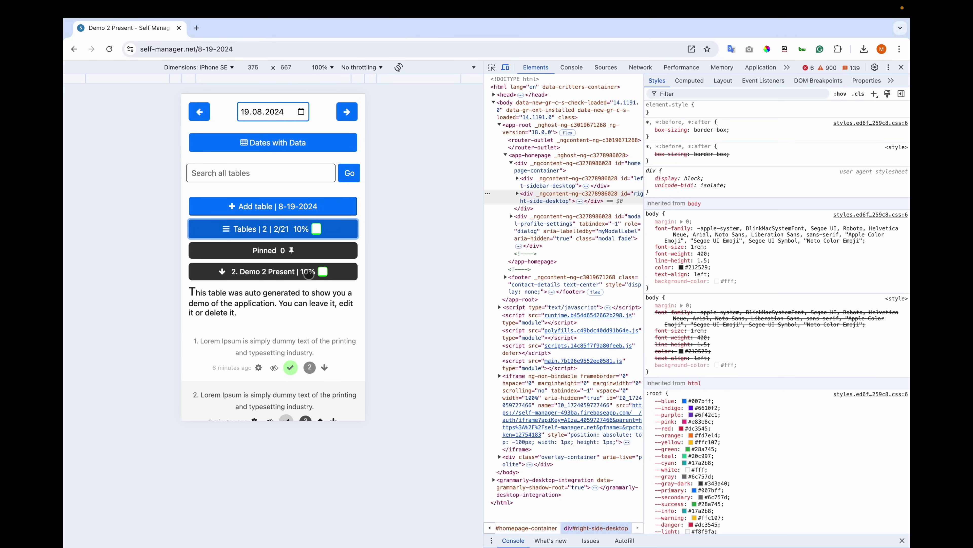
Return to the desktop layout and select the Demo 1 Present table.
left_click(901, 67)
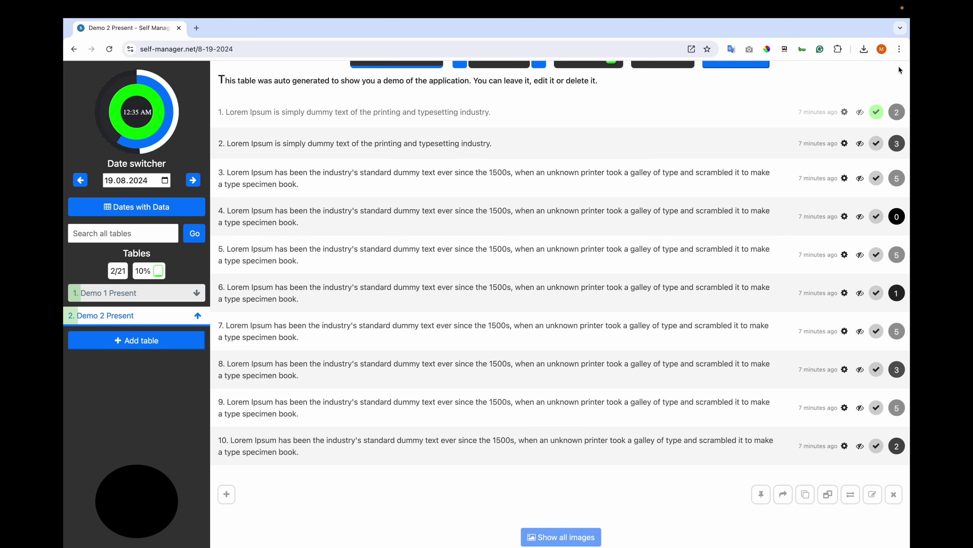
scroll(549, 226, "up", 5)
left_click(109, 292)
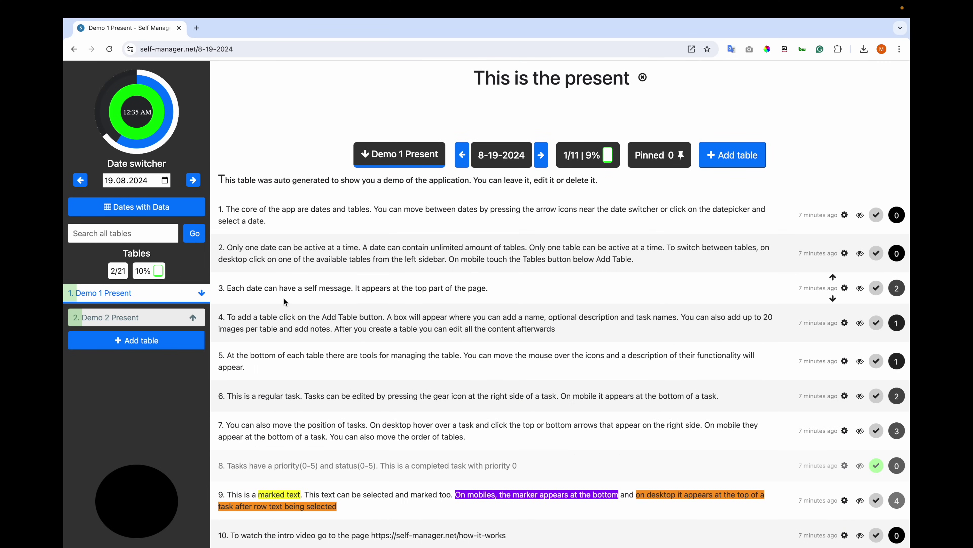
scroll(557, 186, "up", 3)
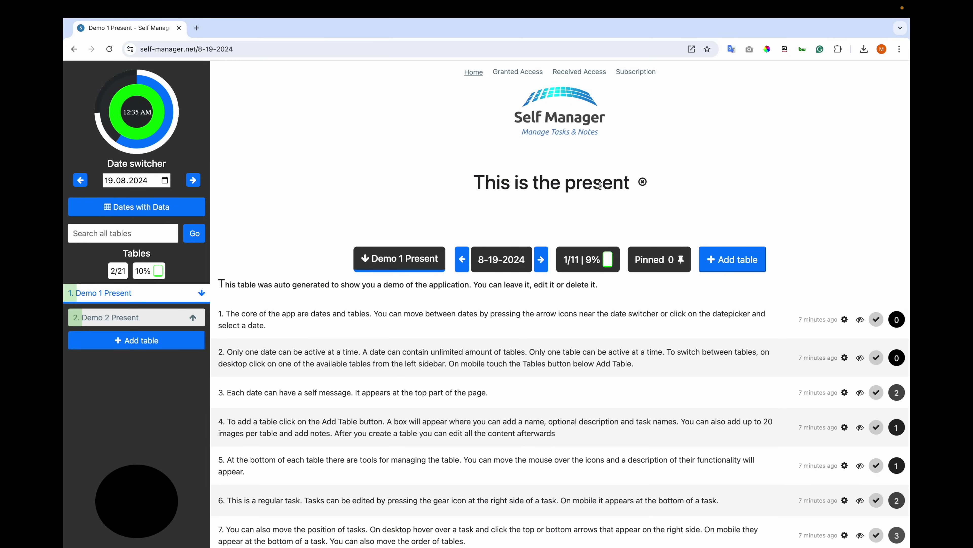
Replace the day's self message with 'Be positive', then step to 8-20-2024 and back.
left_click(643, 183)
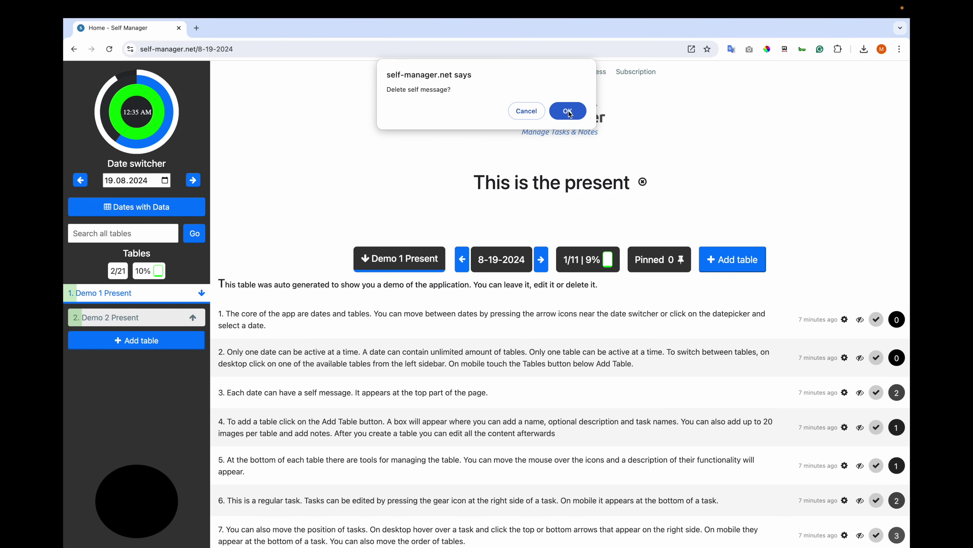
left_click(568, 111)
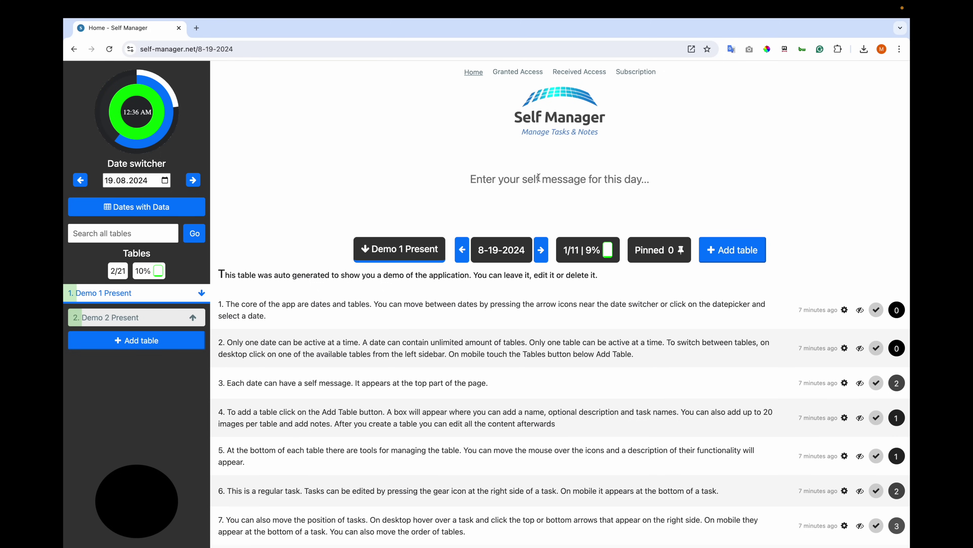
left_click(538, 178)
type("Be positive")
key("Return")
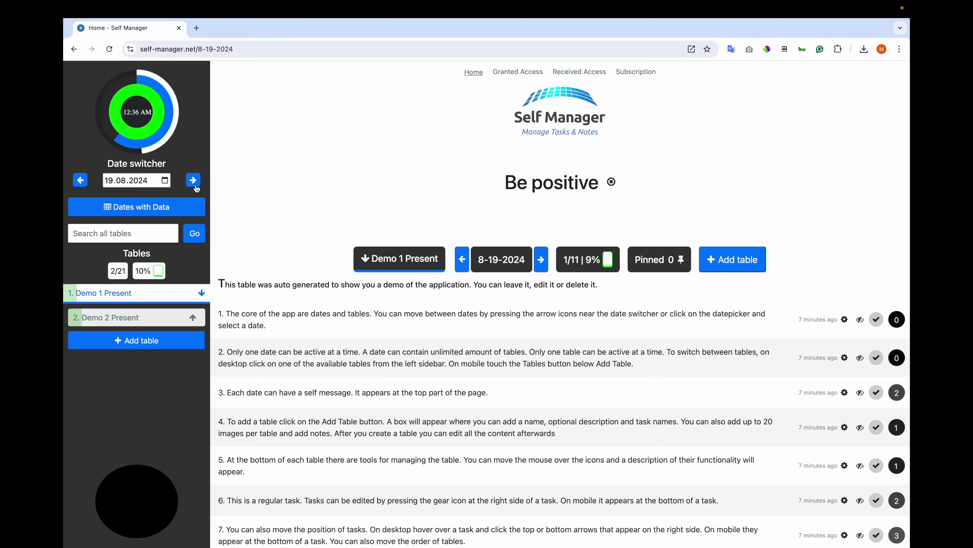
left_click(541, 259)
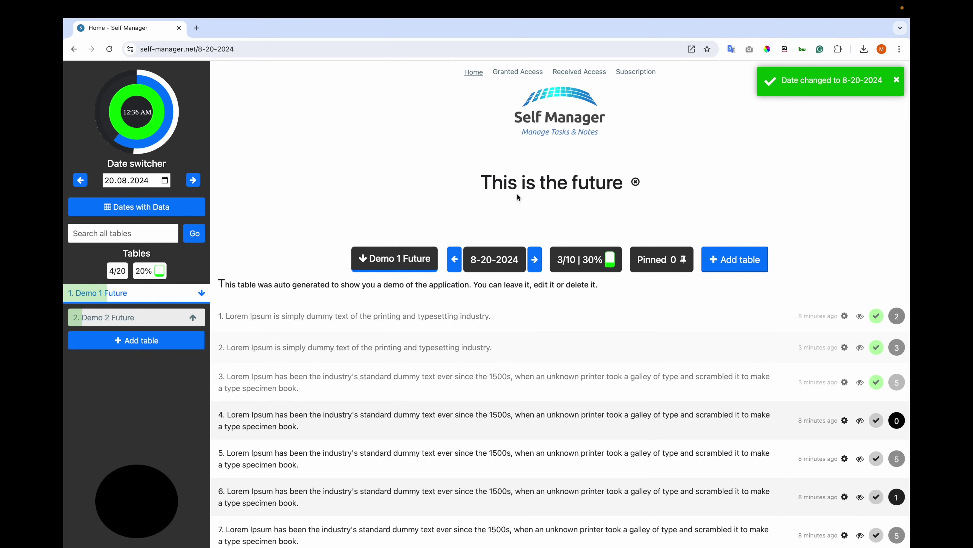
left_click(454, 259)
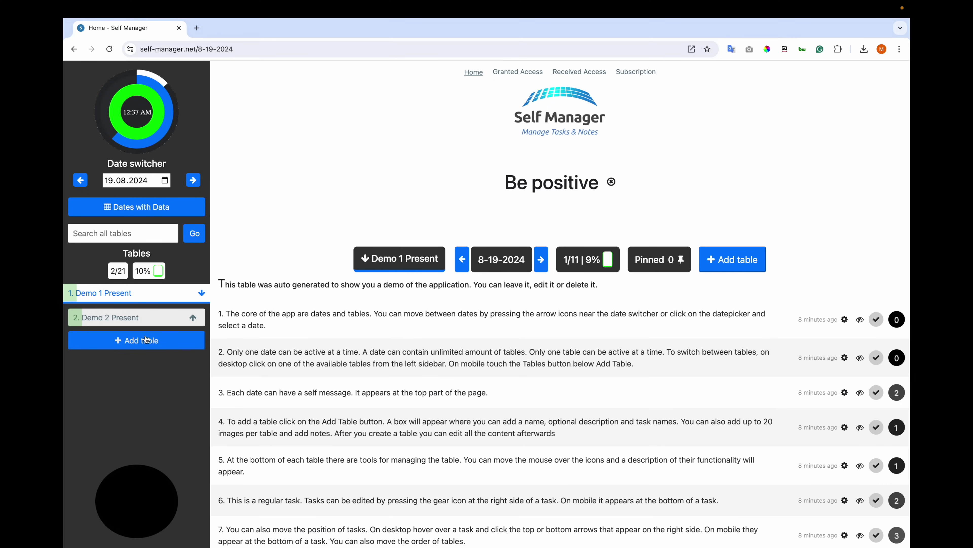
Start a new table with Task 1 at priority 1, plus Task 2 and Task 3.
left_click(723, 260)
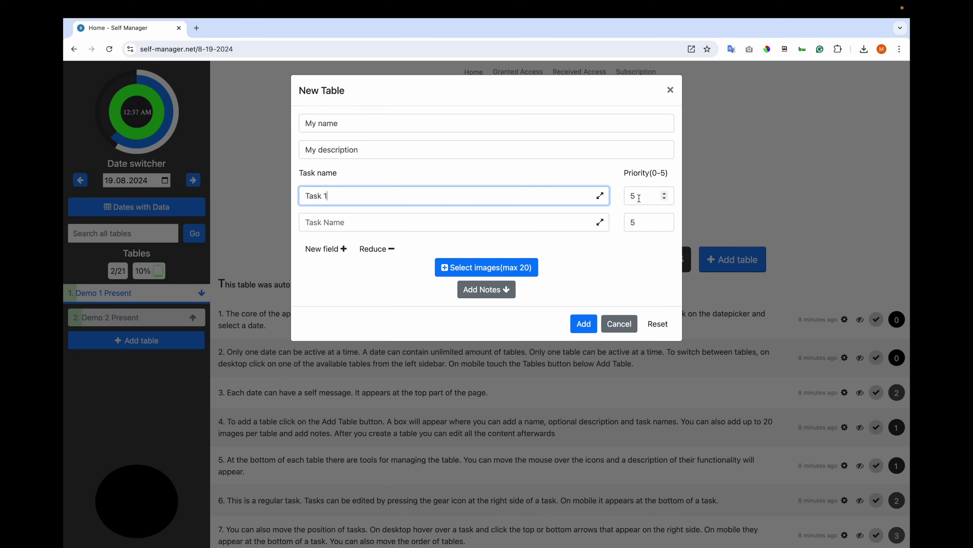
double_click(639, 199)
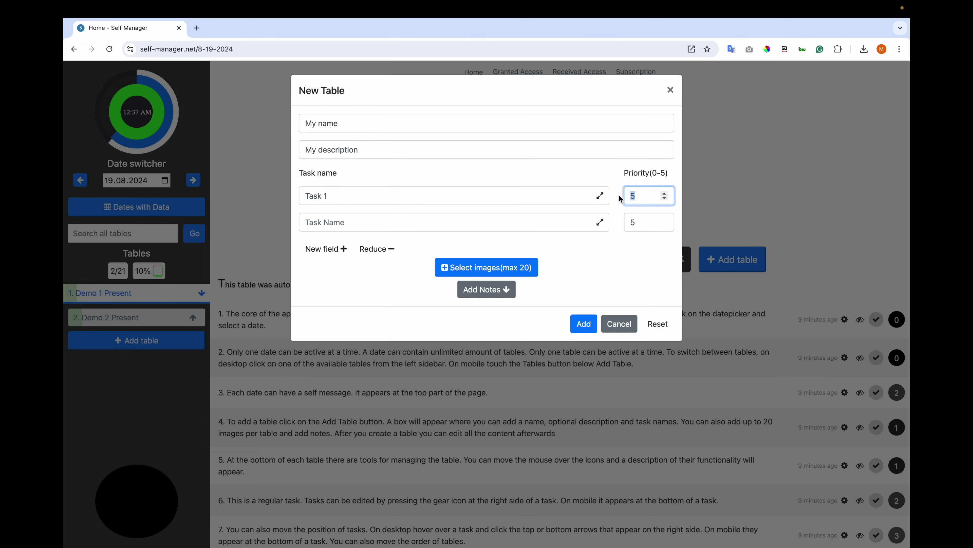
type("1")
left_click(452, 227)
type("Task 2")
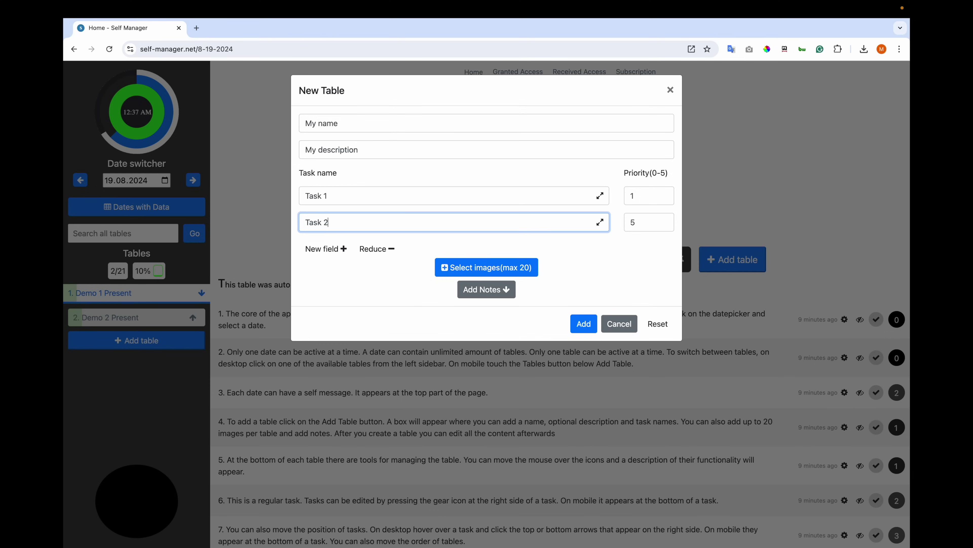
key("Tab")
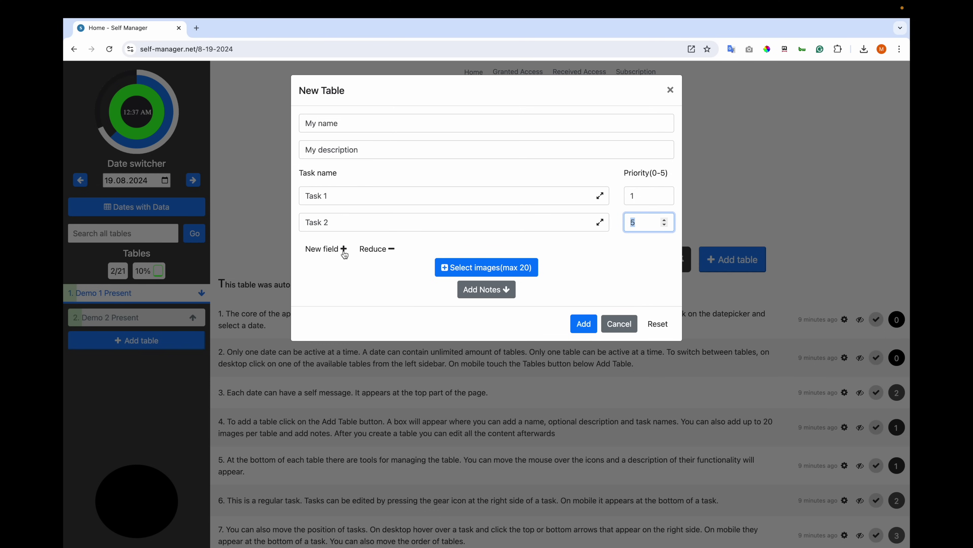
left_click(343, 249)
left_click(345, 252)
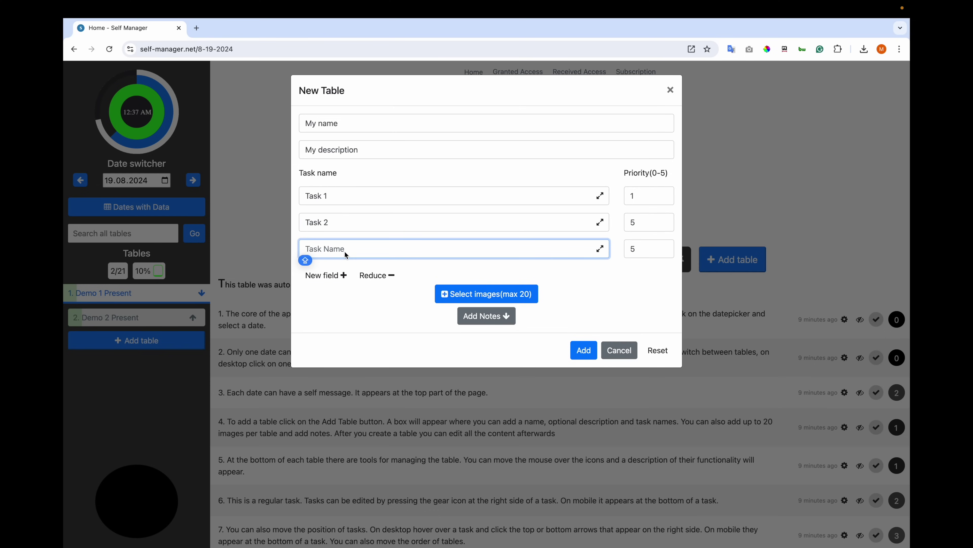
type("Task 3")
left_click(510, 269)
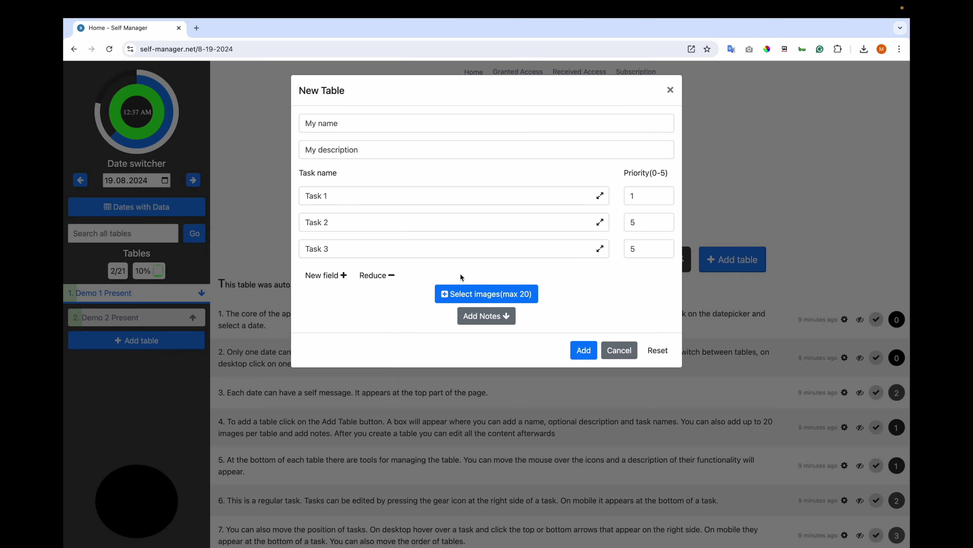
Add the note 'This is my note' and create the My name table.
left_click(499, 319)
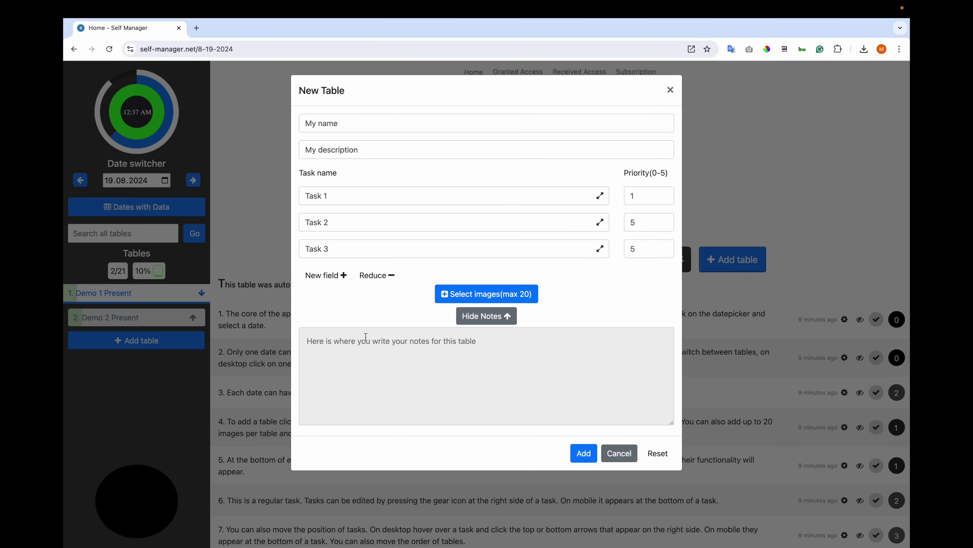
left_click(368, 349)
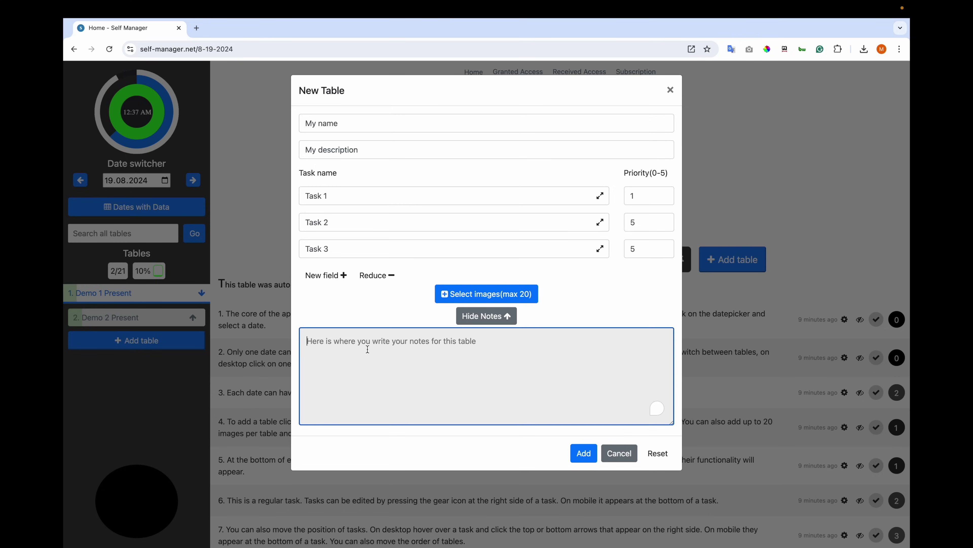
type("This is my note")
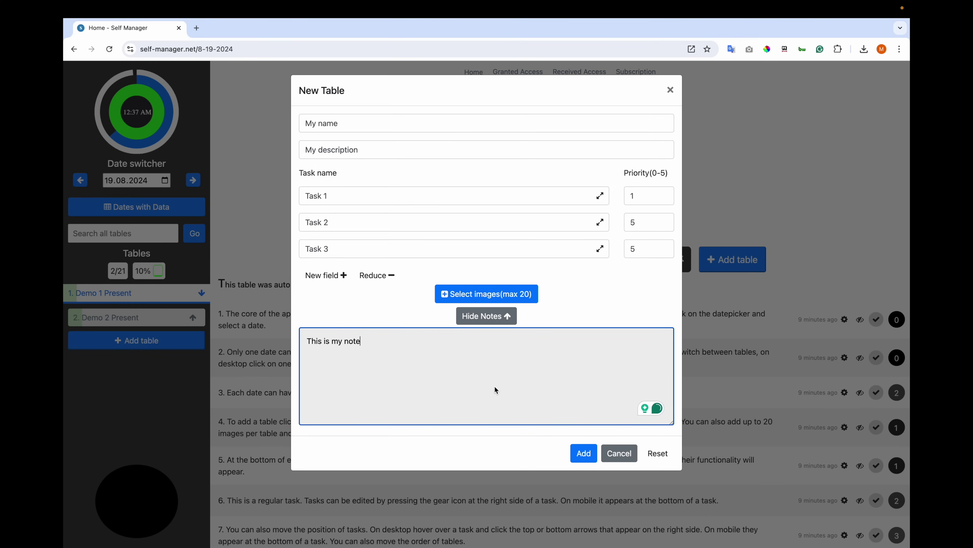
left_click(584, 454)
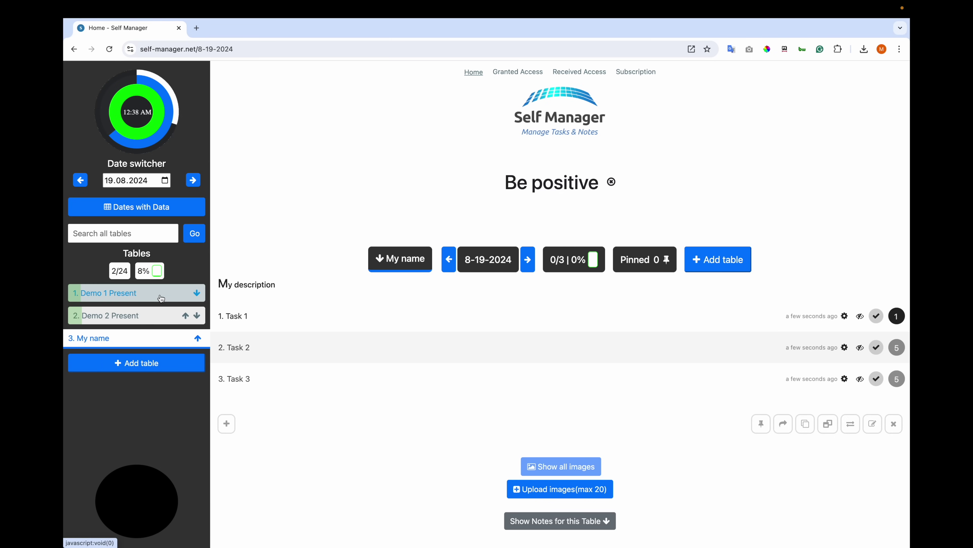
Select 1. Demo 1 Present in the sidebar and scroll to the table tools.
left_click(159, 295)
scroll(270, 321, "down", 4)
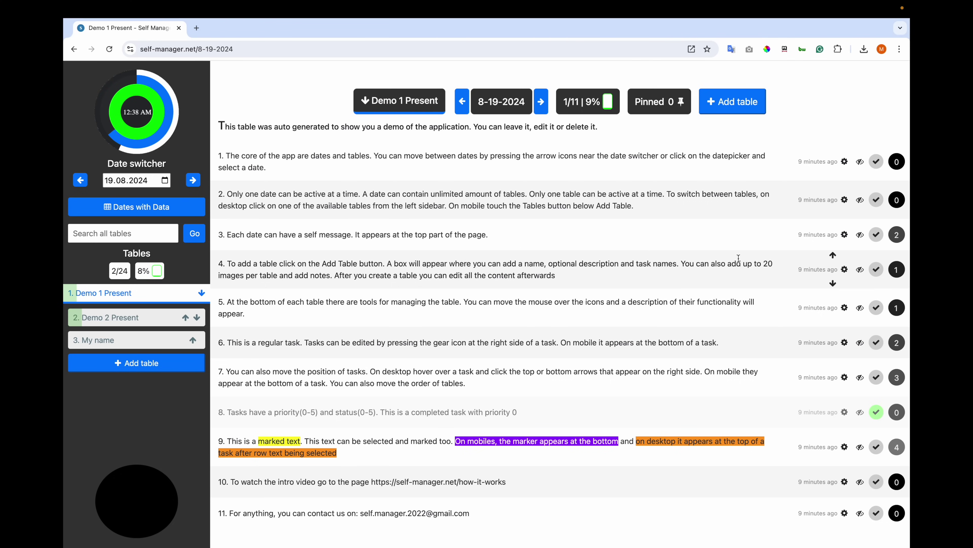
scroll(738, 257, "down", 6)
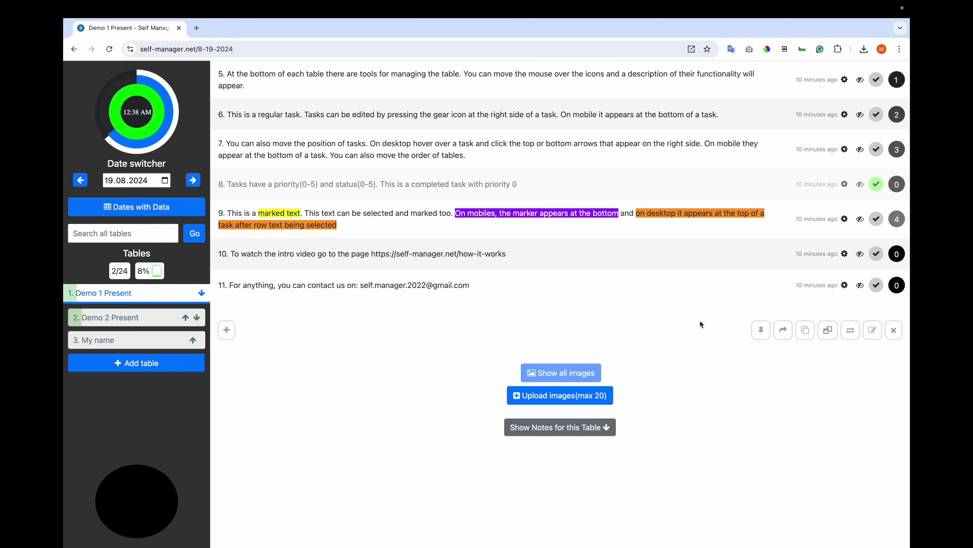
Pin the Demo 1 Present table and show the pinned tables list.
left_click(762, 331)
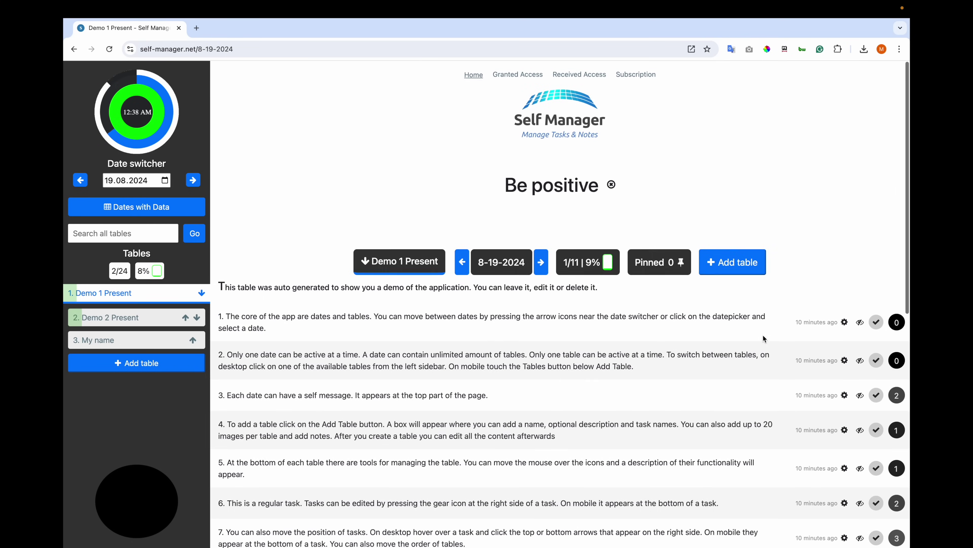
left_click(661, 265)
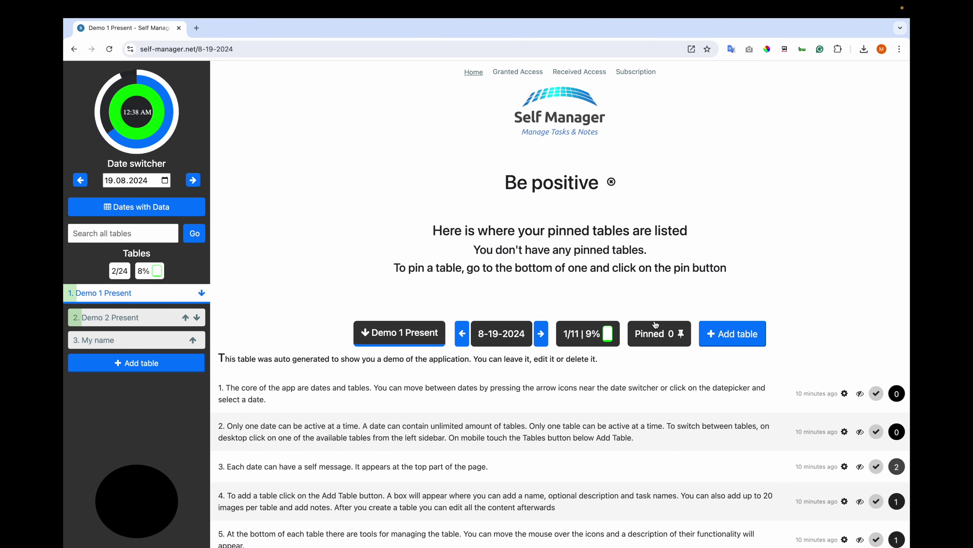
left_click(656, 335)
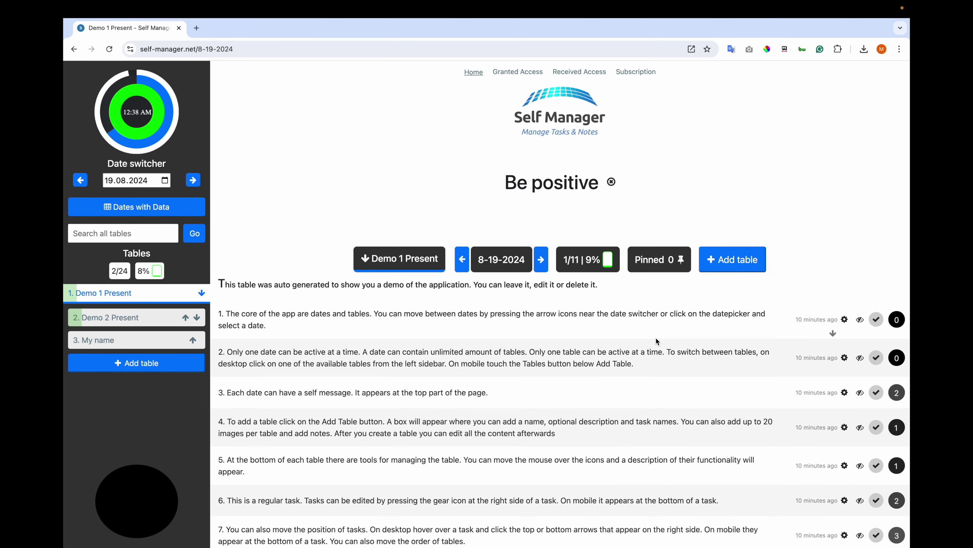
scroll(656, 337, "down", 10)
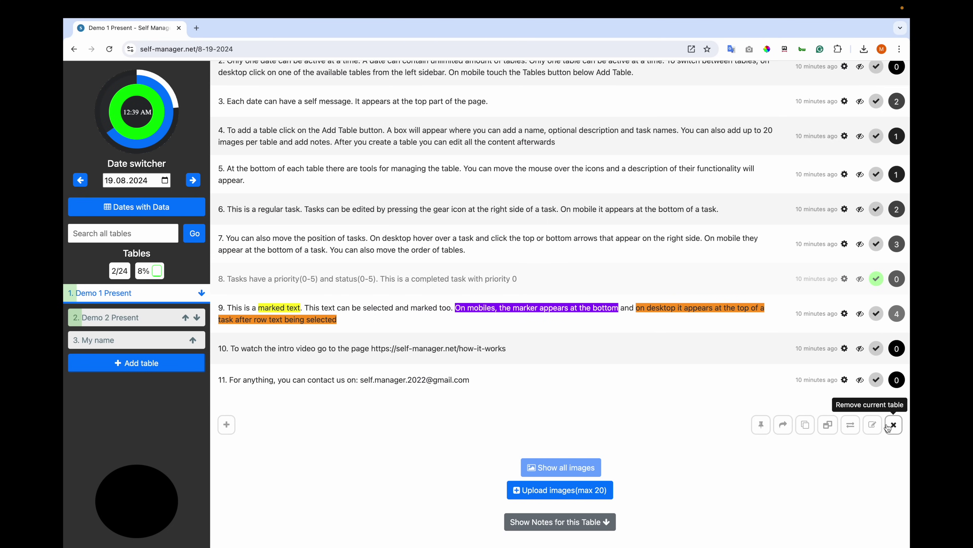
left_click(762, 425)
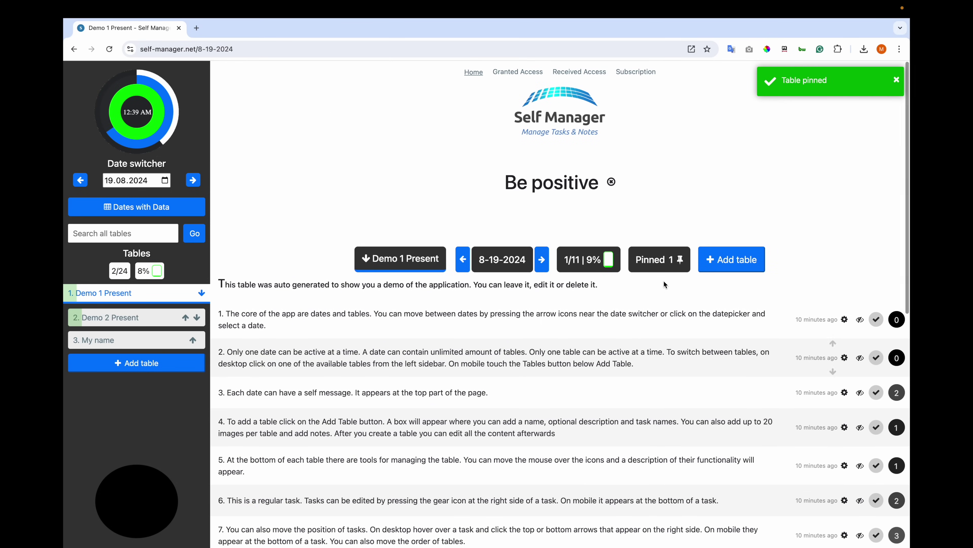
left_click(660, 264)
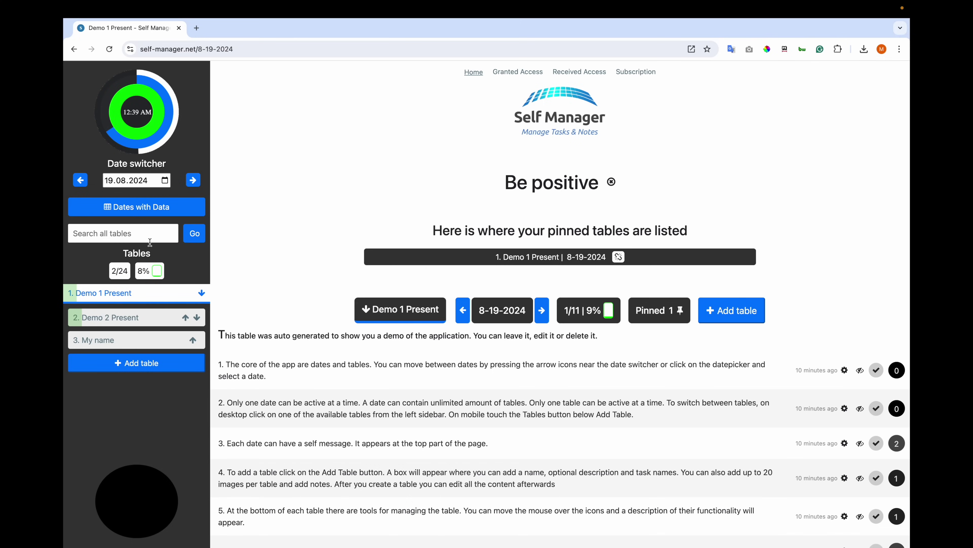
Advance to 8-21-2024 and choose the pinned 'Demo 1 Present | 8-19-2024' entry.
left_click(194, 181)
left_click(195, 182)
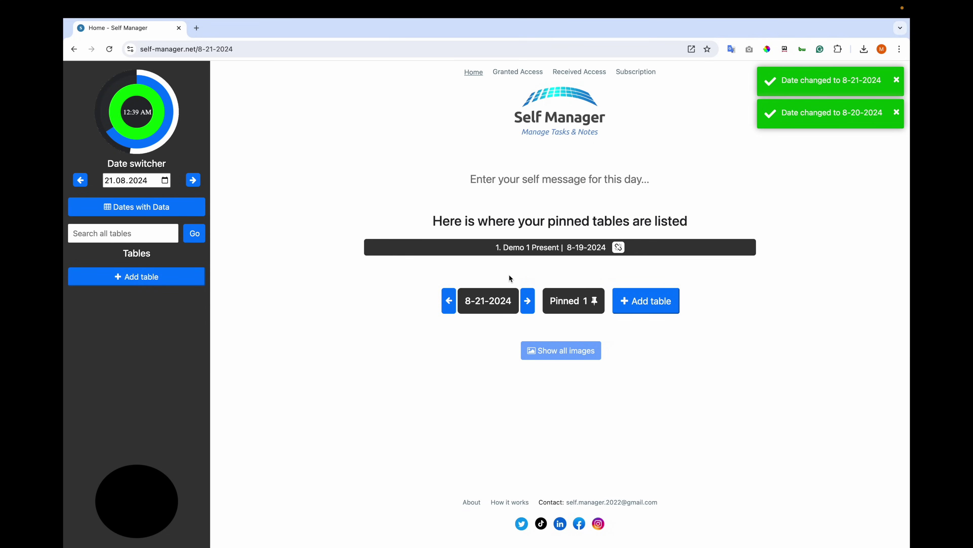
left_click(572, 301)
left_click(570, 252)
left_click(535, 251)
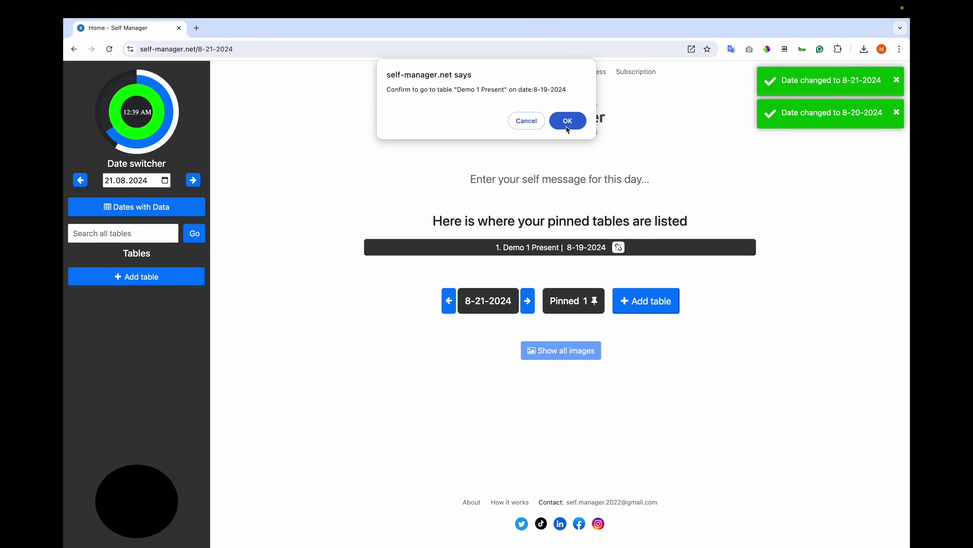
Confirm the jump to Demo 1 Present on 8-19-2024 and scroll to its tasks.
left_click(567, 121)
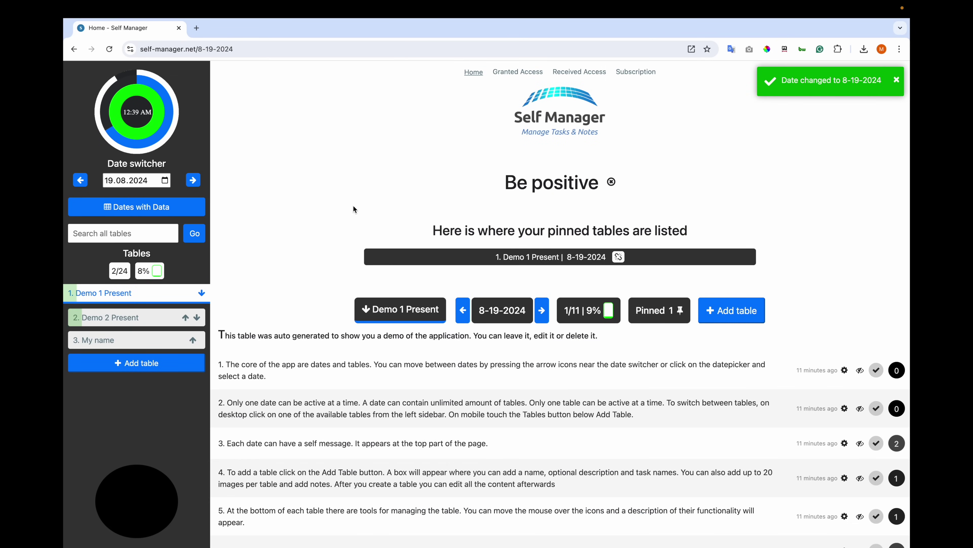
scroll(305, 333, "down", 5)
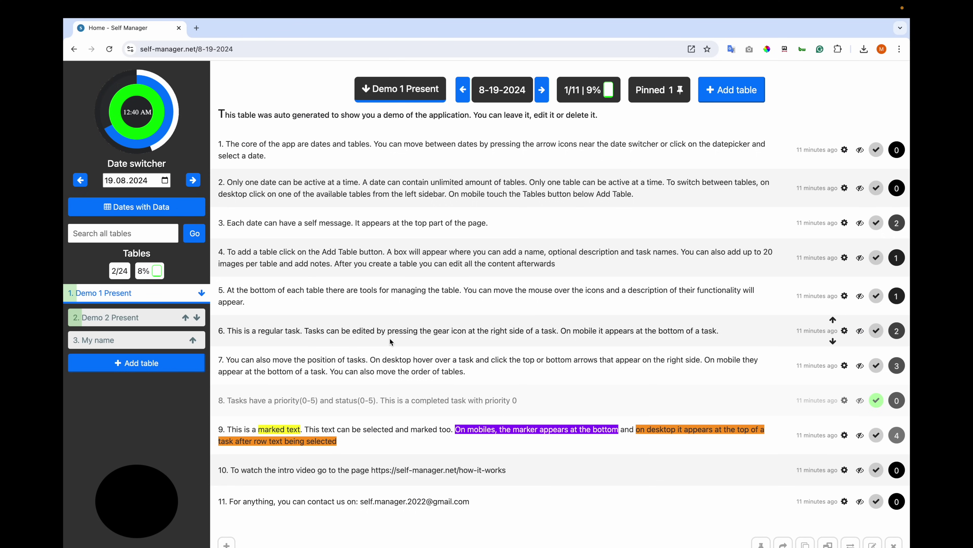
Open task 6's settings, expand its name field and set its status to 1.
left_click(844, 332)
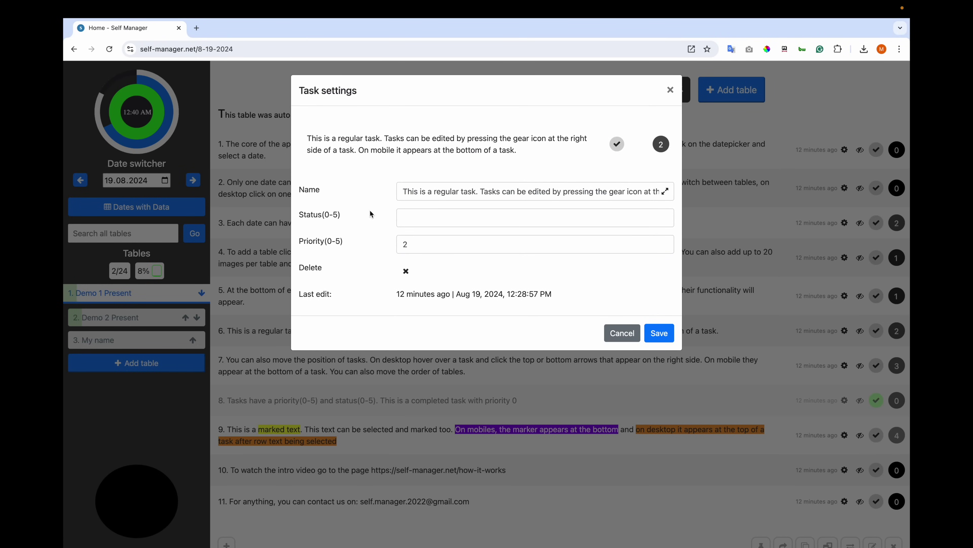
left_click_drag(556, 192, 667, 192)
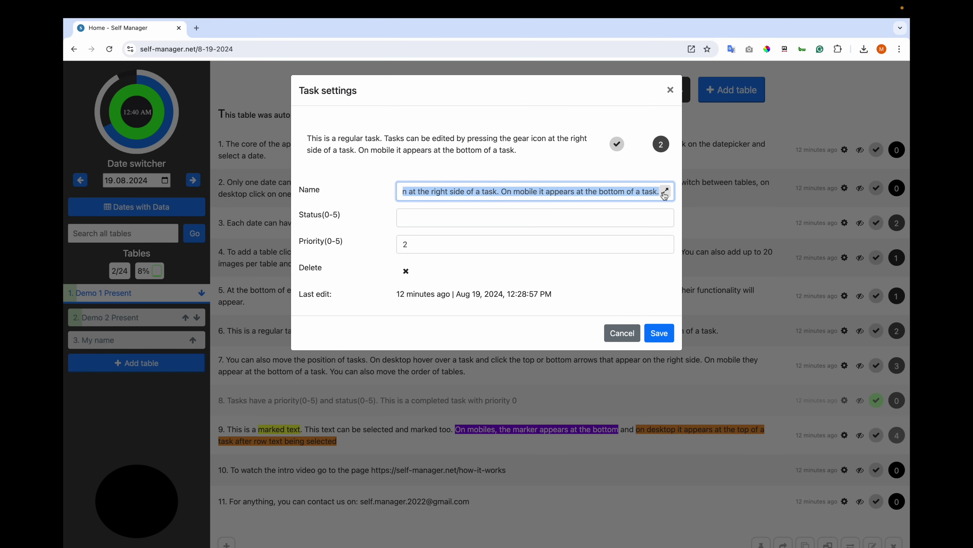
left_click(666, 191)
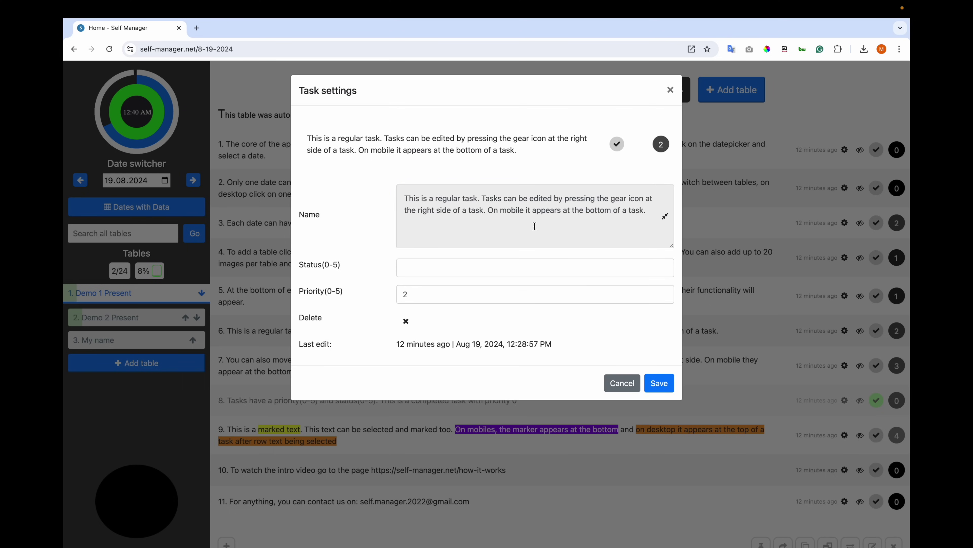
left_click(418, 264)
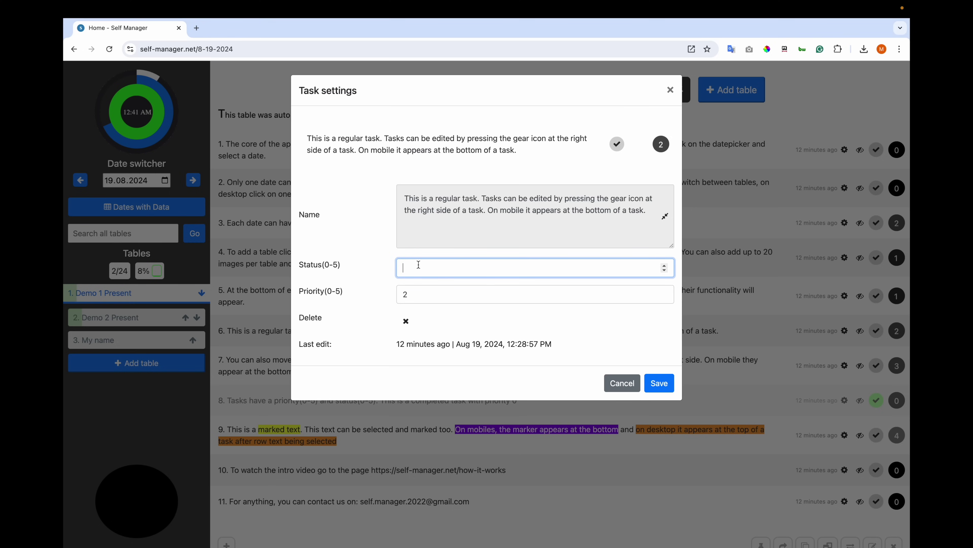
type("1")
key("BackSpace")
type("5")
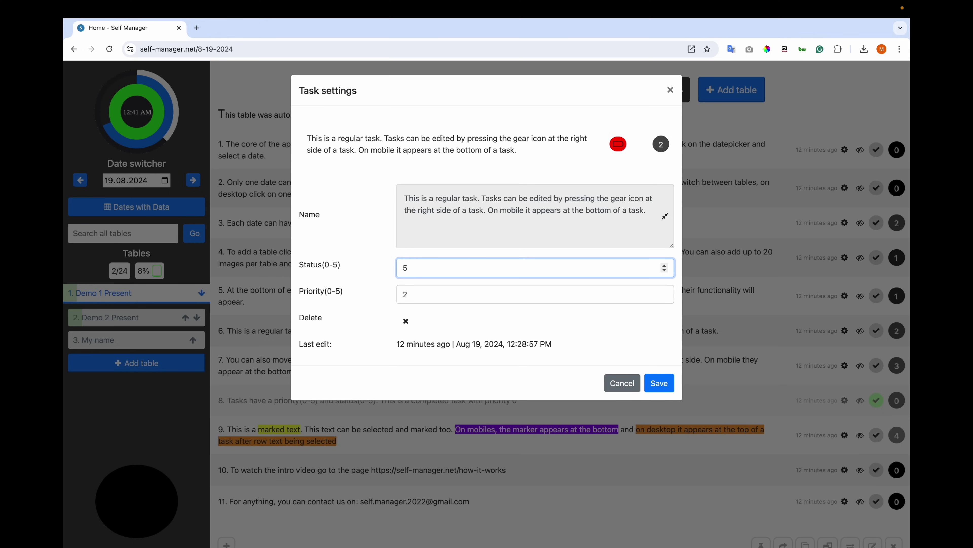
key("BackSpace")
type("1")
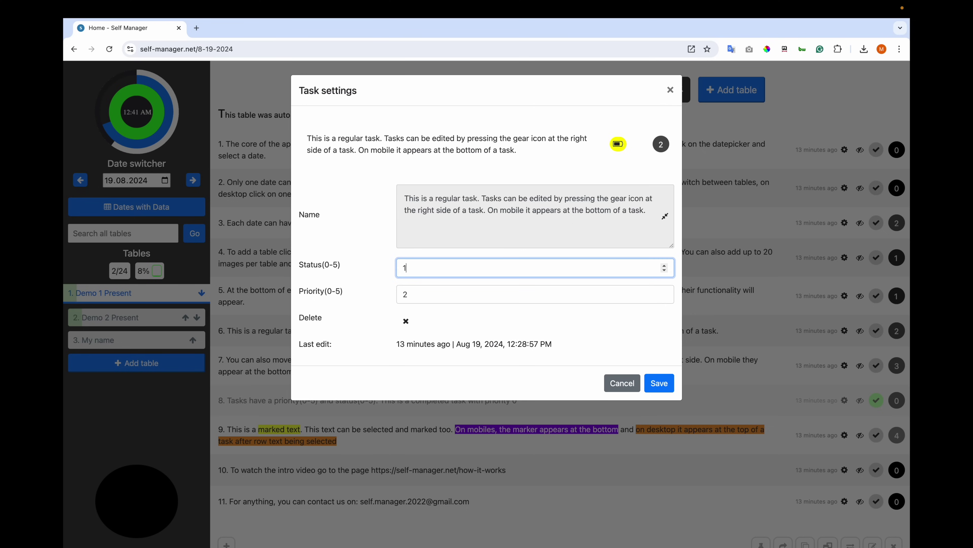
Set task 6's priority to 3, cancel the delete prompt, and save the task.
left_click(408, 298)
key("BackSpace")
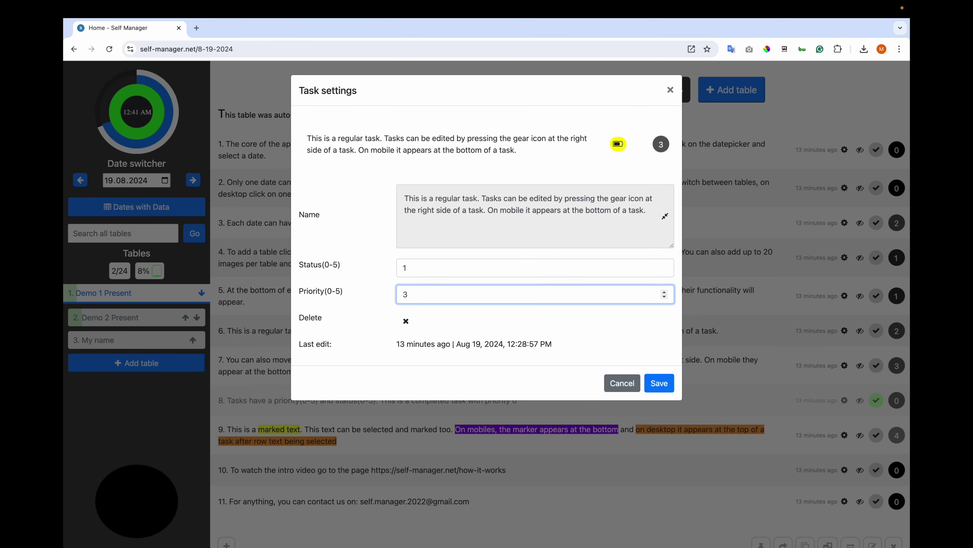
type("4")
key("BackSpace")
type("3")
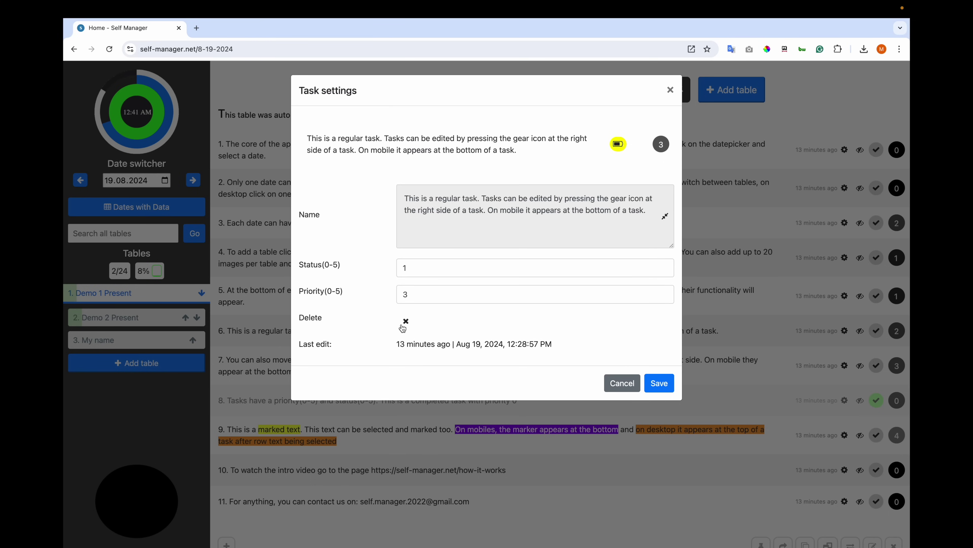
left_click(408, 322)
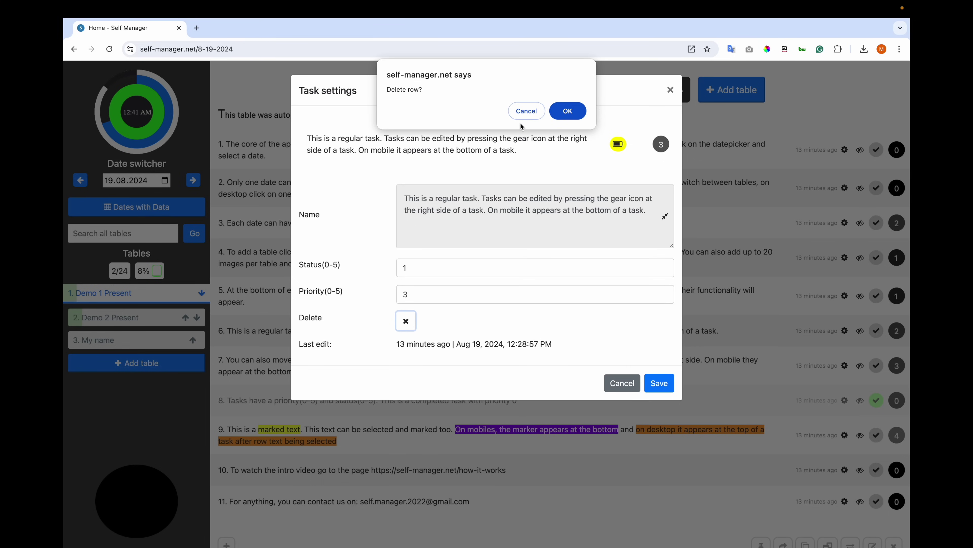
left_click(528, 117)
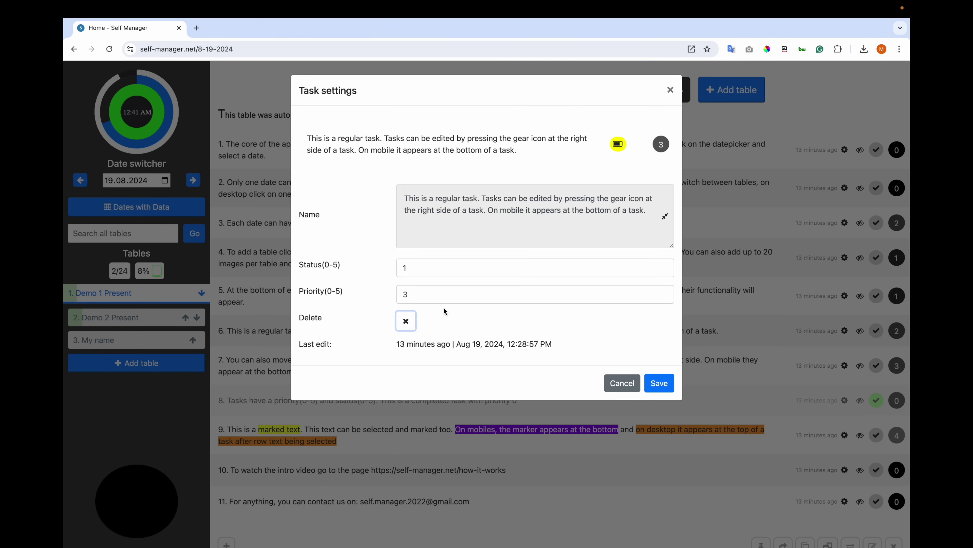
left_click(655, 387)
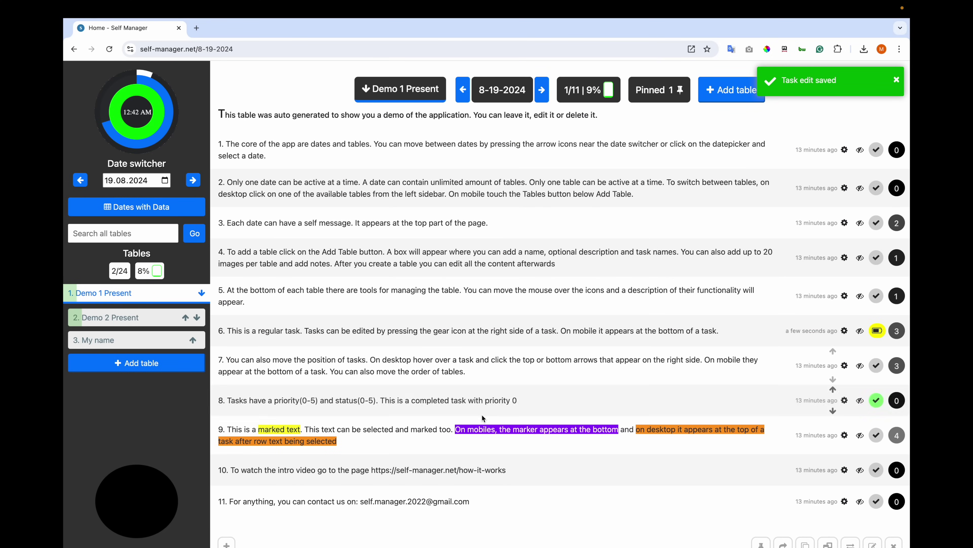
mouse_move(808, 331)
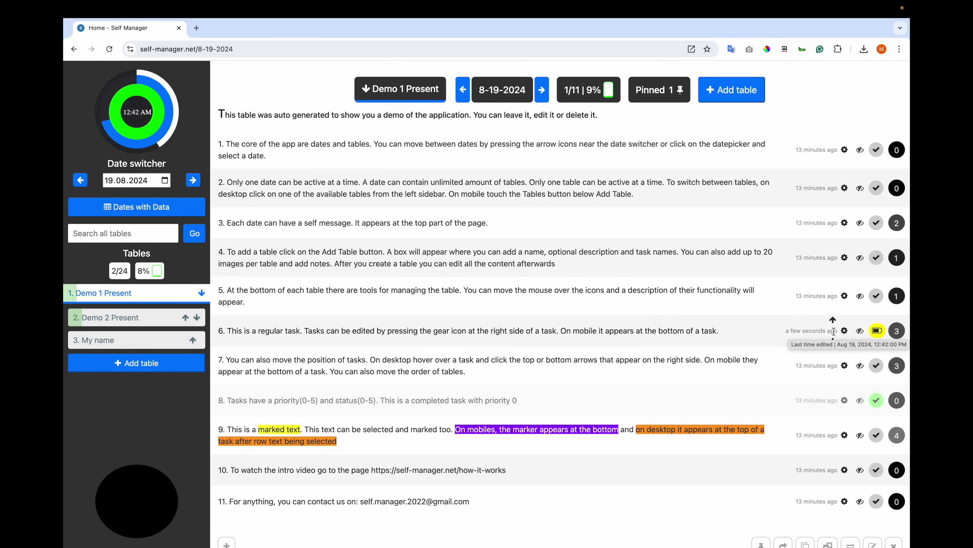
left_click(859, 331)
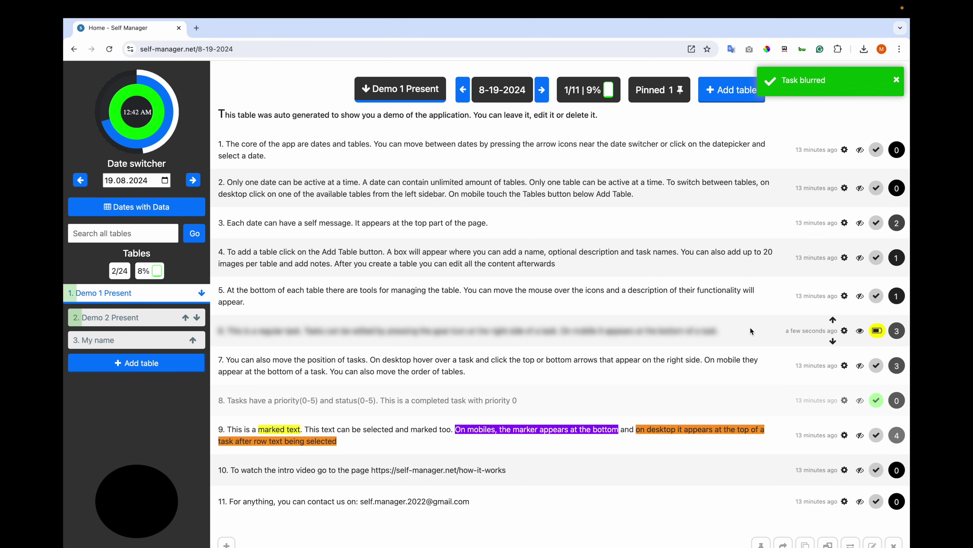
left_click(860, 331)
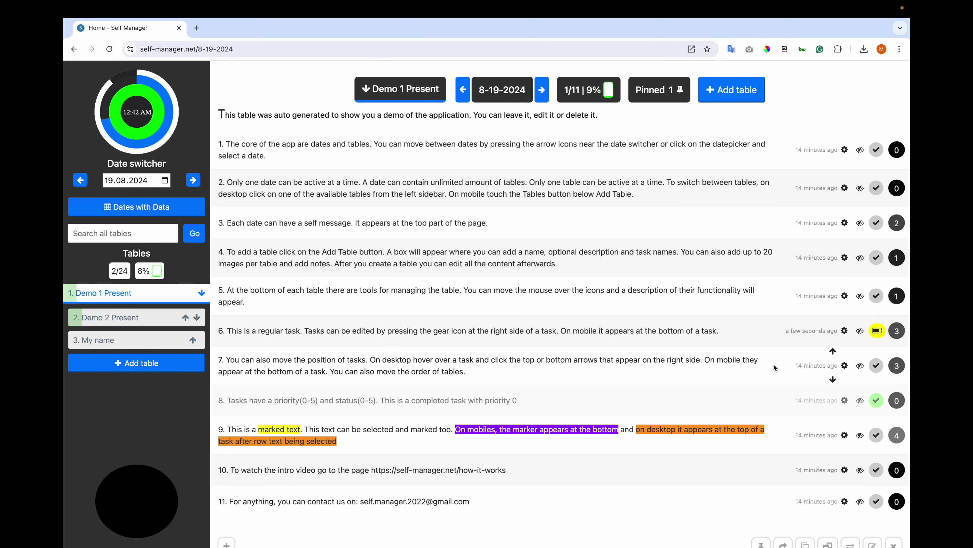
left_click(833, 352)
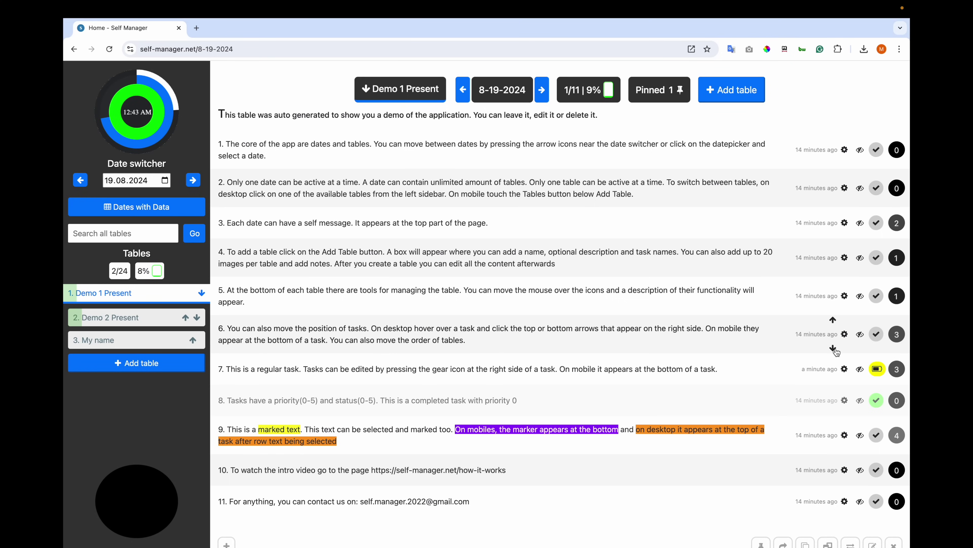
left_click(834, 353)
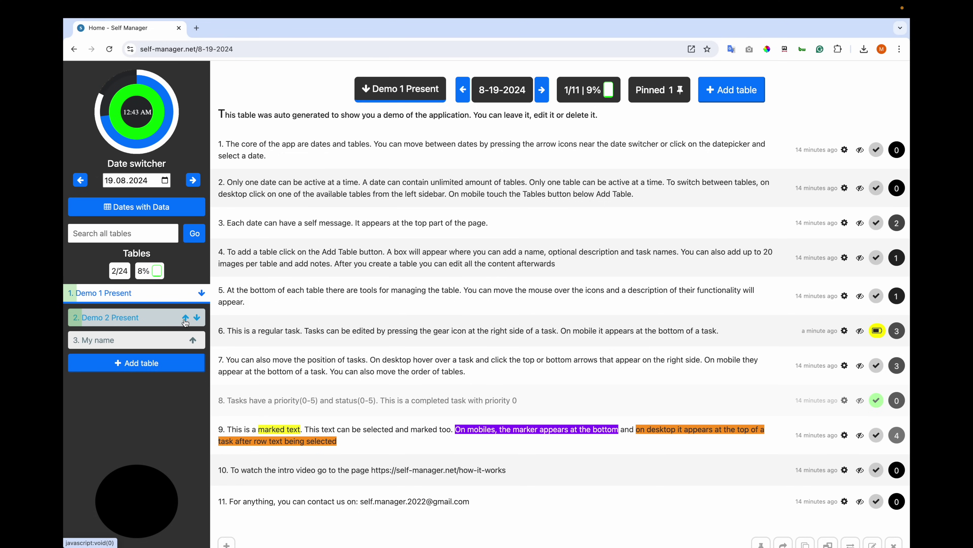
Move Demo 2 Present down and back, then raise My name to the top of the tables.
left_click(197, 318)
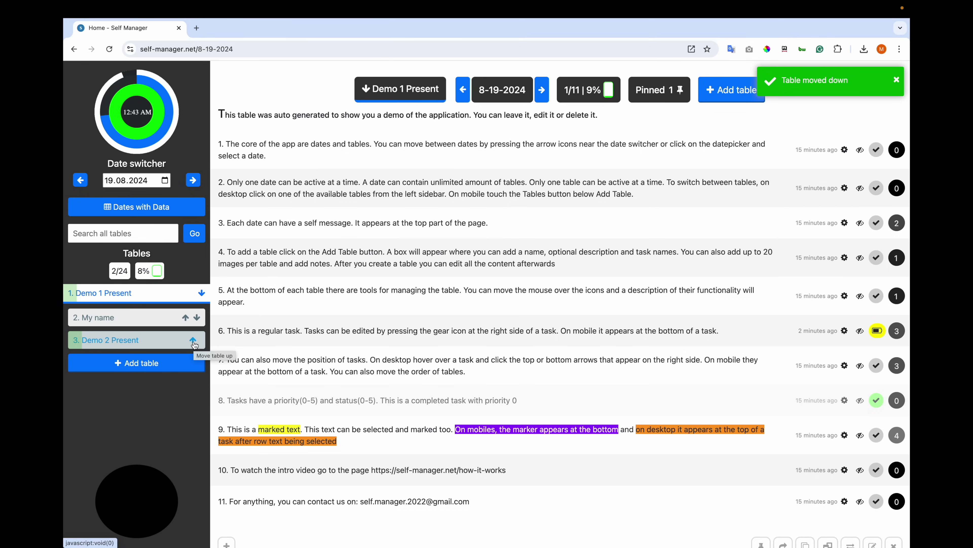
left_click(193, 340)
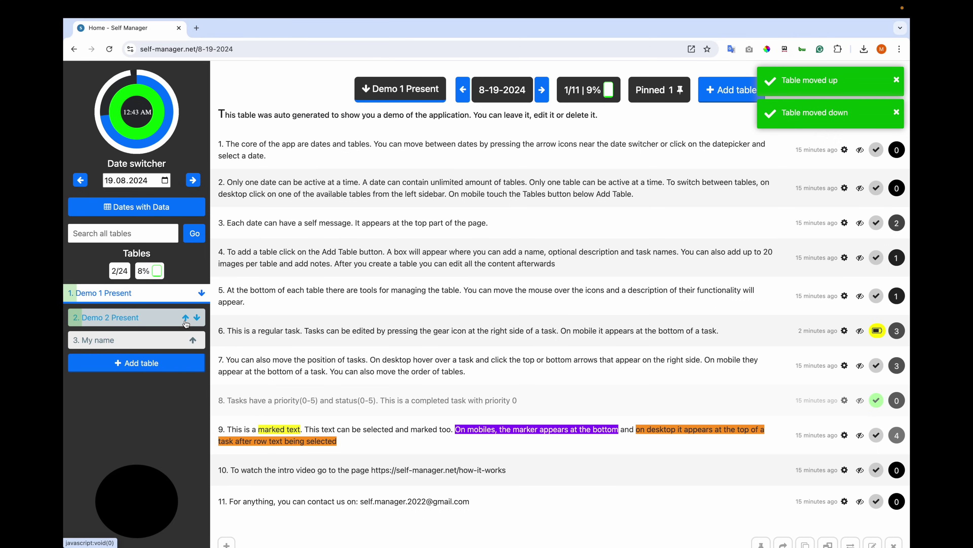
left_click(193, 341)
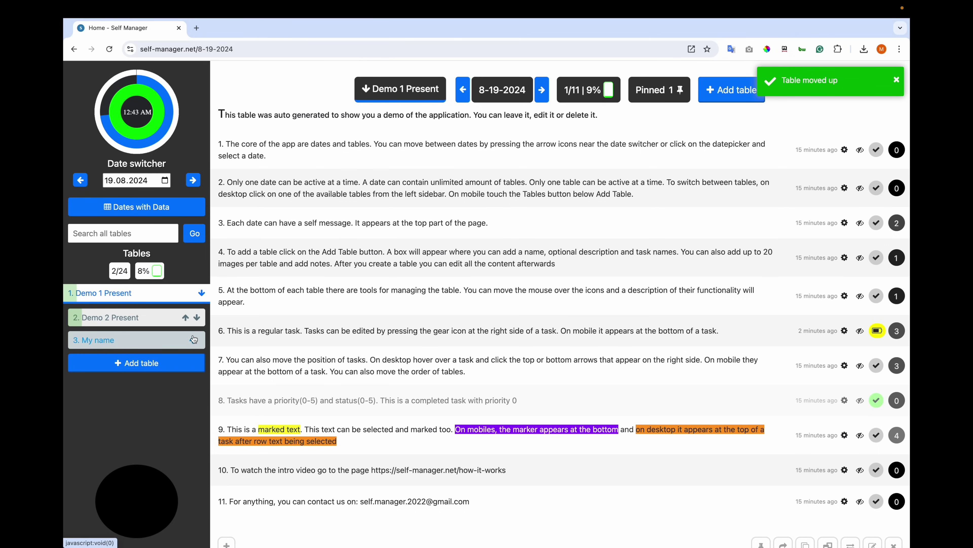
left_click(186, 317)
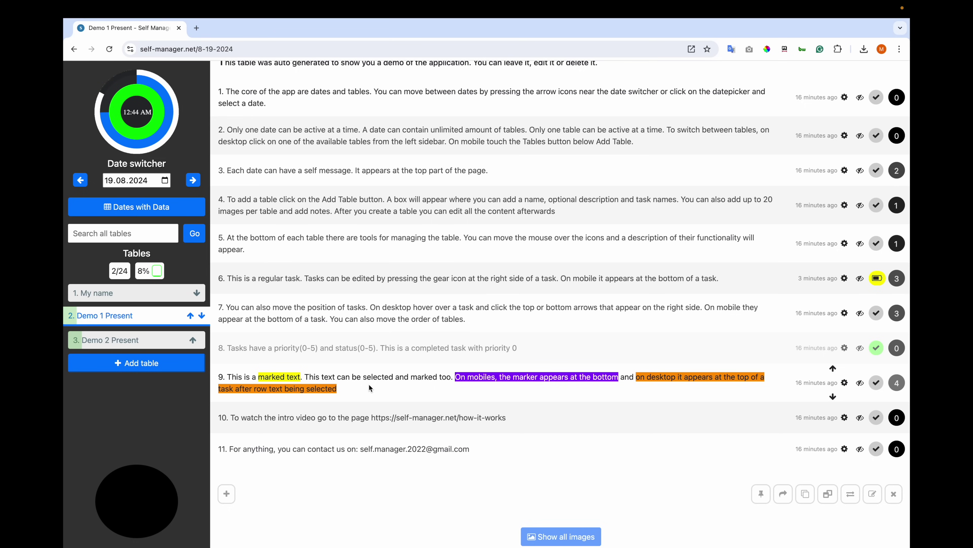
left_click_drag(352, 377, 437, 377)
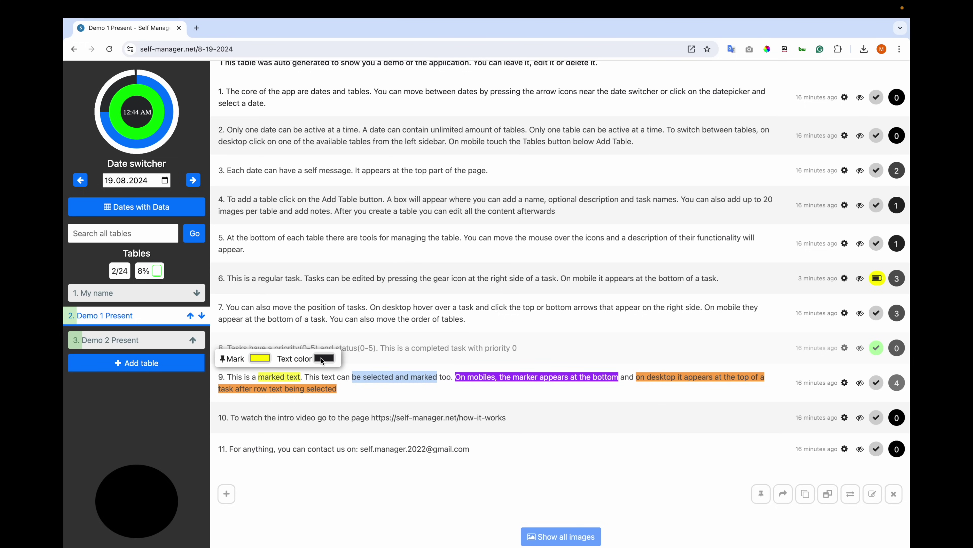
left_click(236, 359)
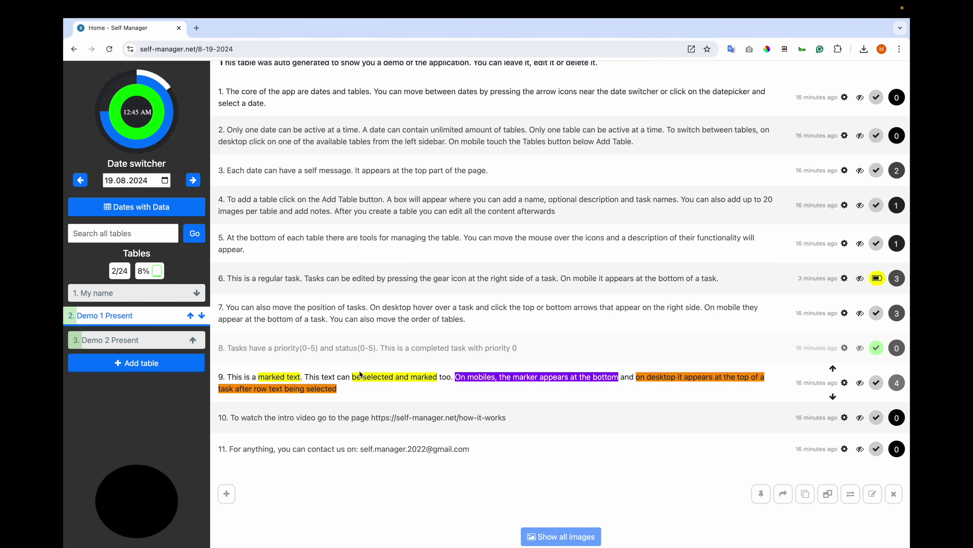
left_click_drag(352, 377, 438, 381)
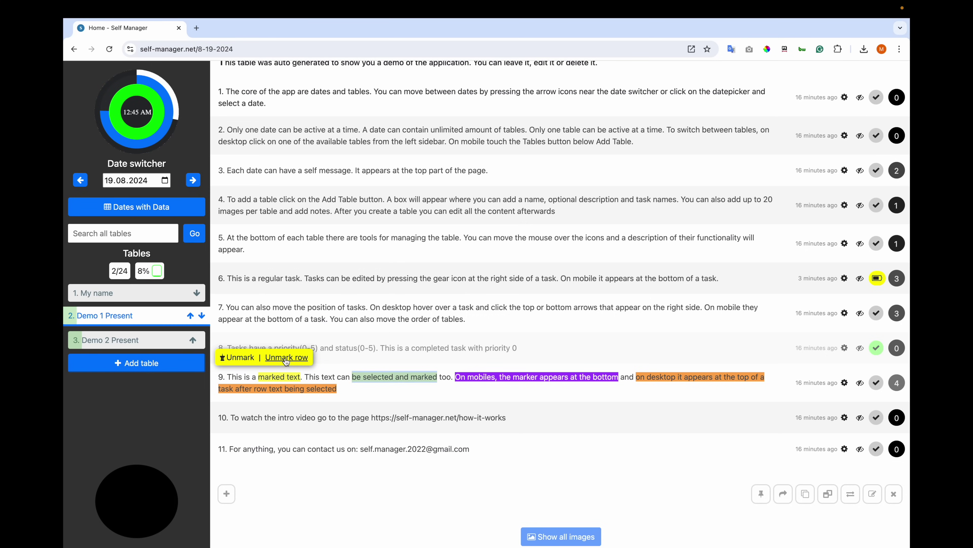
left_click(245, 358)
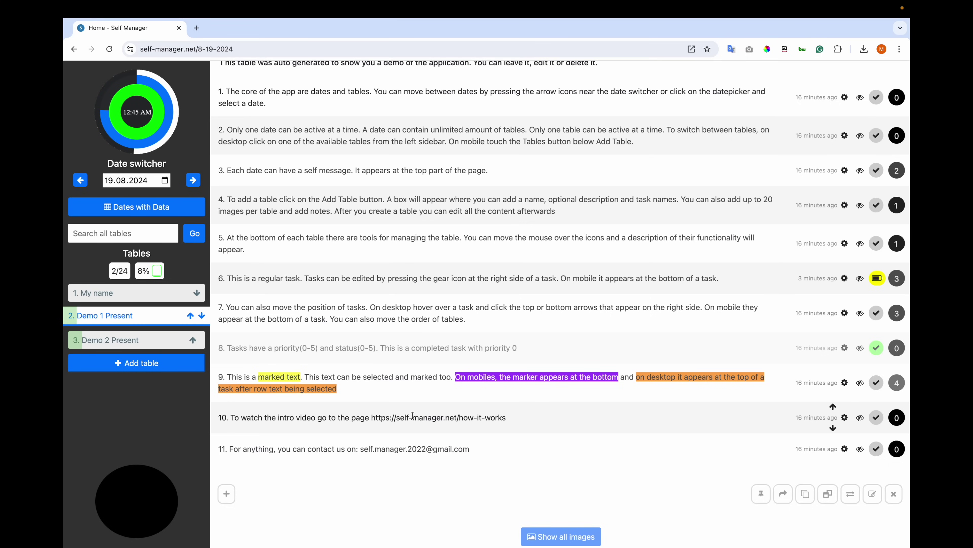
left_click_drag(371, 418, 505, 419)
left_click(507, 422)
right_click(469, 418)
left_click(537, 409)
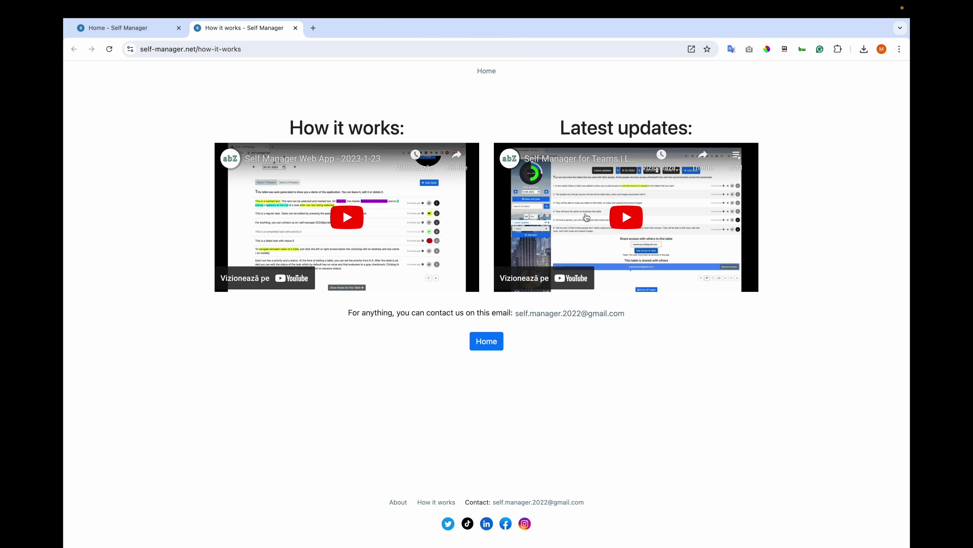
key("super+w")
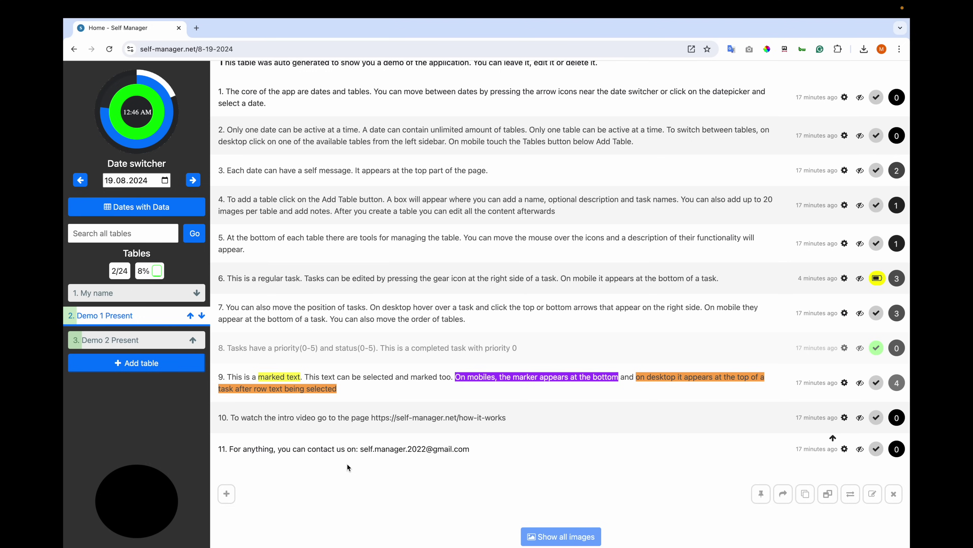
scroll(585, 308, "down", 4)
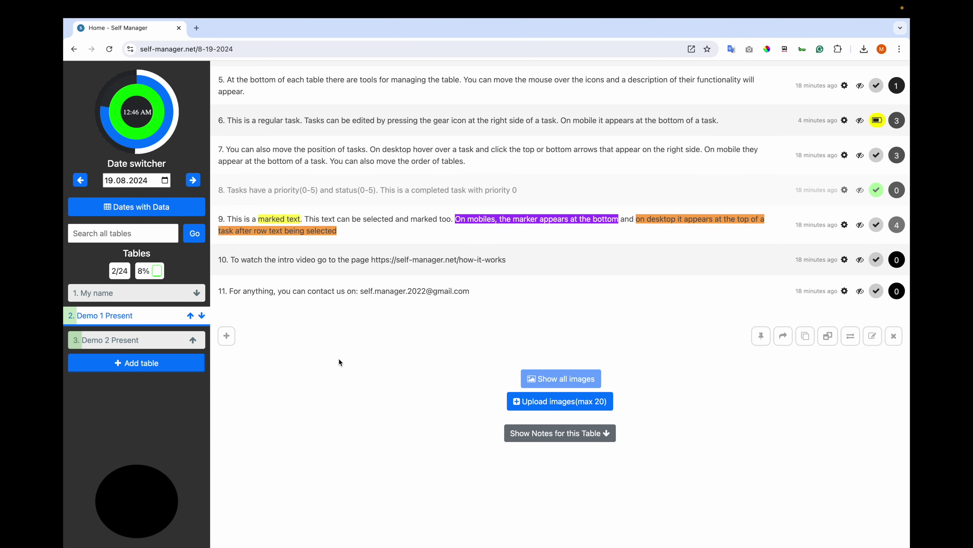
scroll(339, 358, "up", 10)
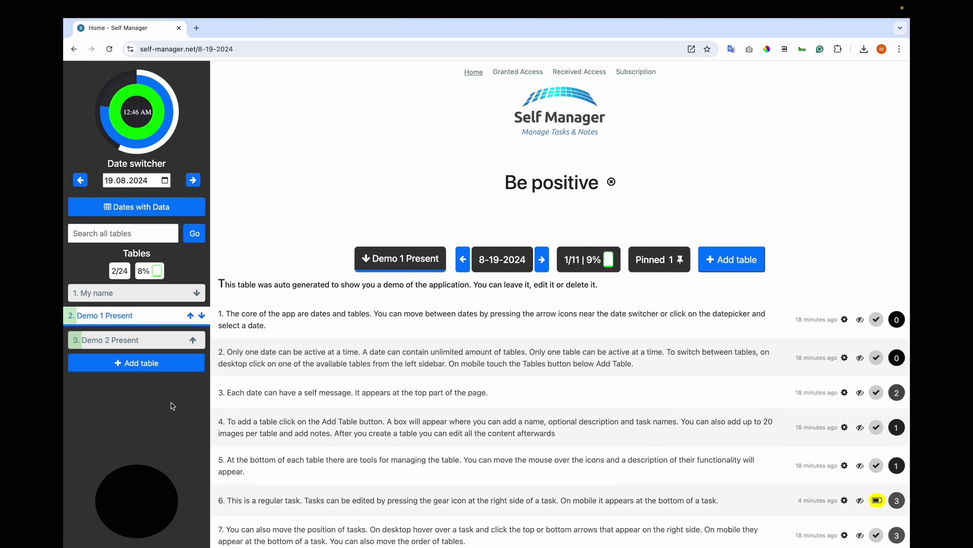
mouse_move(140, 503)
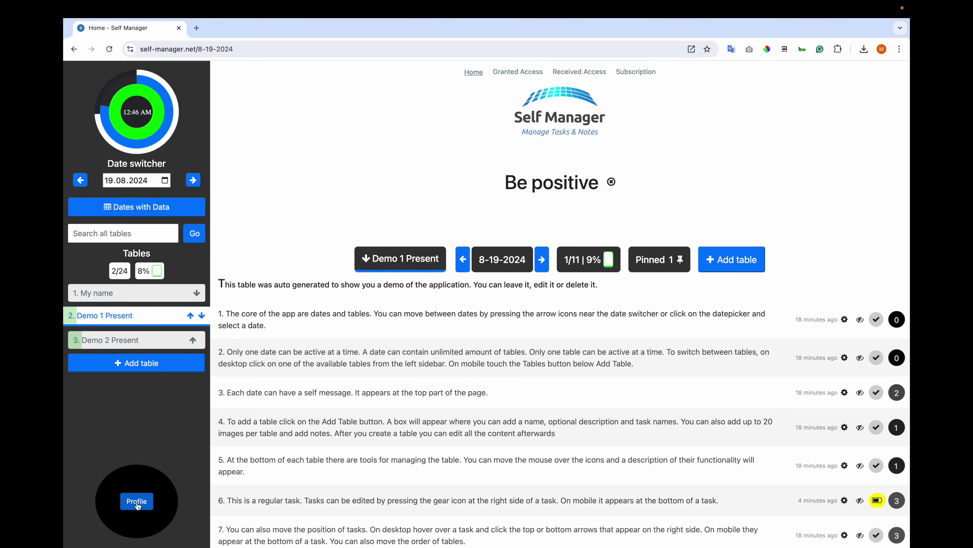
Upload a profile picture and a sidebar background image in My Profile, then close it.
left_click(137, 501)
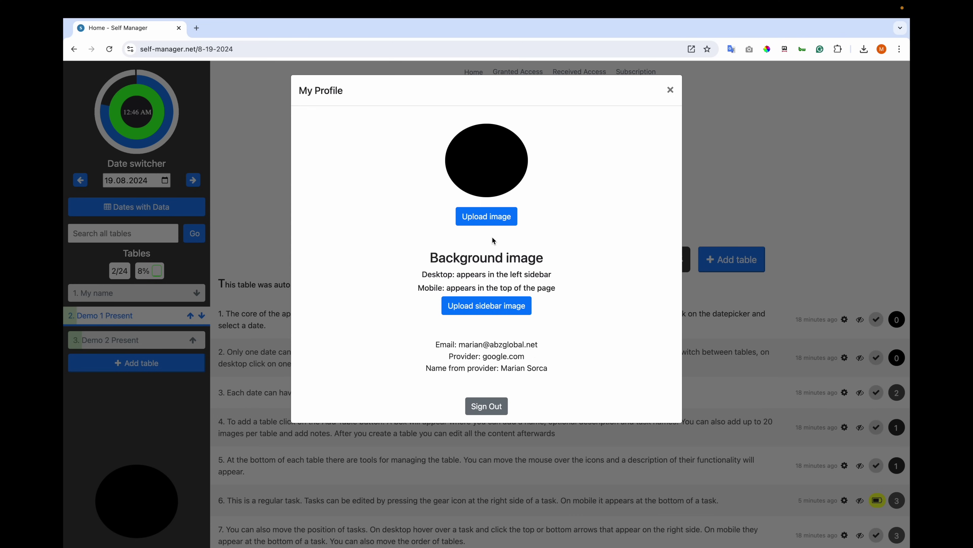
left_click(489, 220)
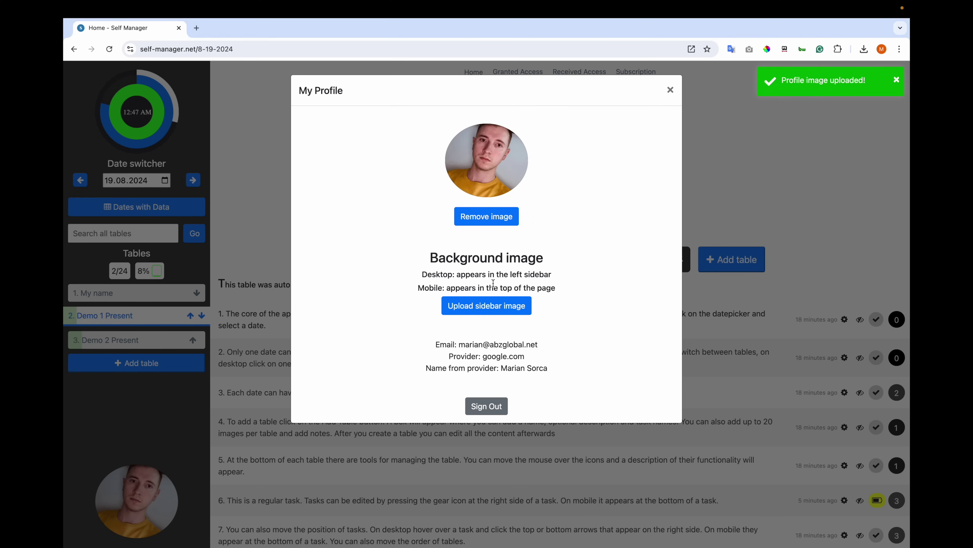
left_click(491, 306)
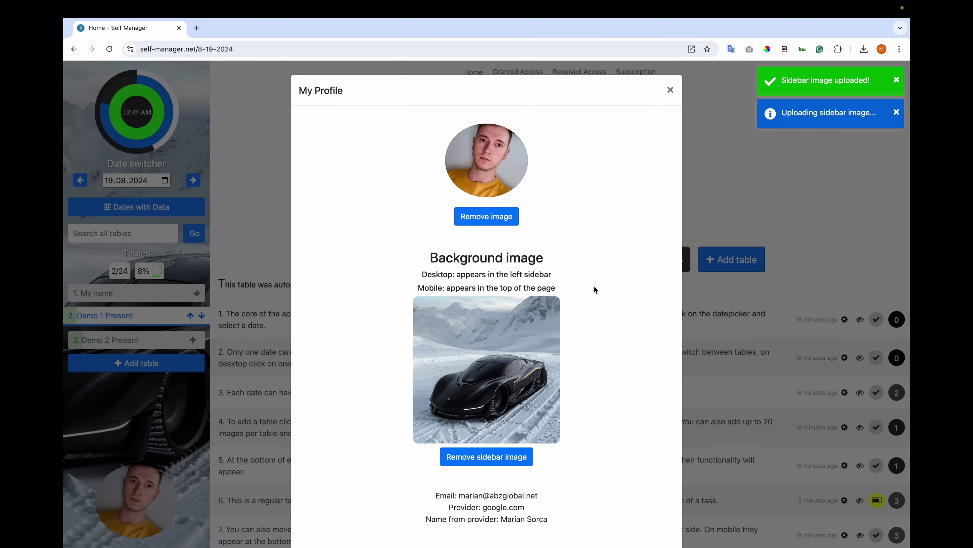
scroll(461, 456, "down", 2)
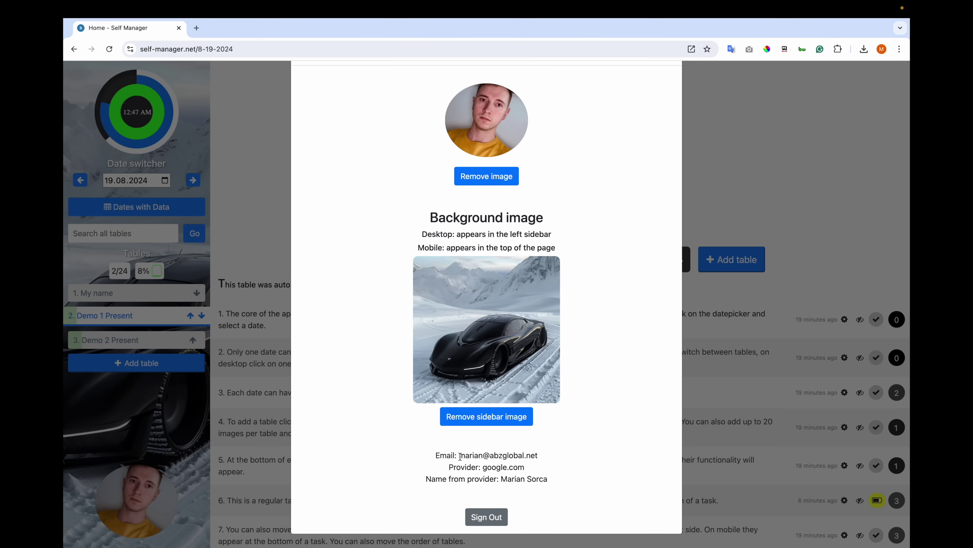
left_click_drag(461, 456, 537, 454)
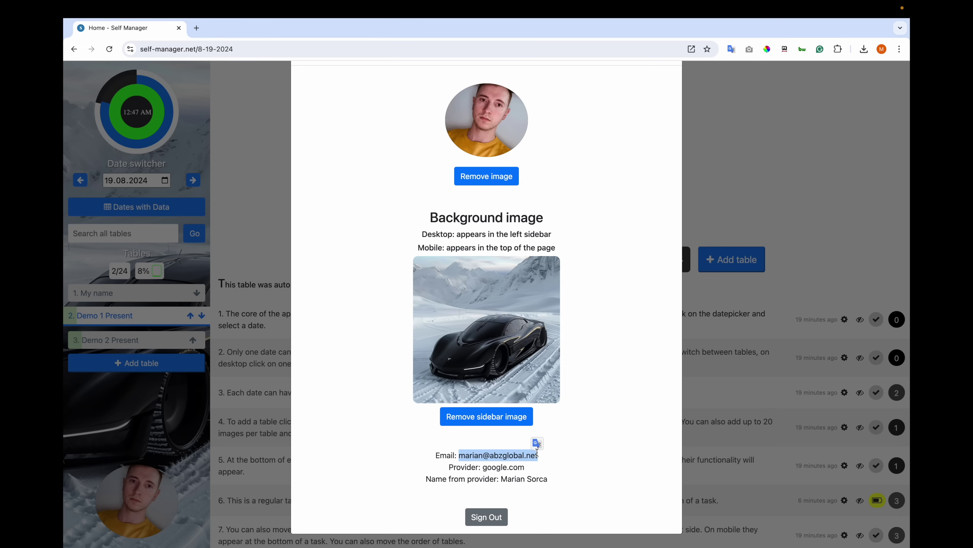
left_click(530, 455)
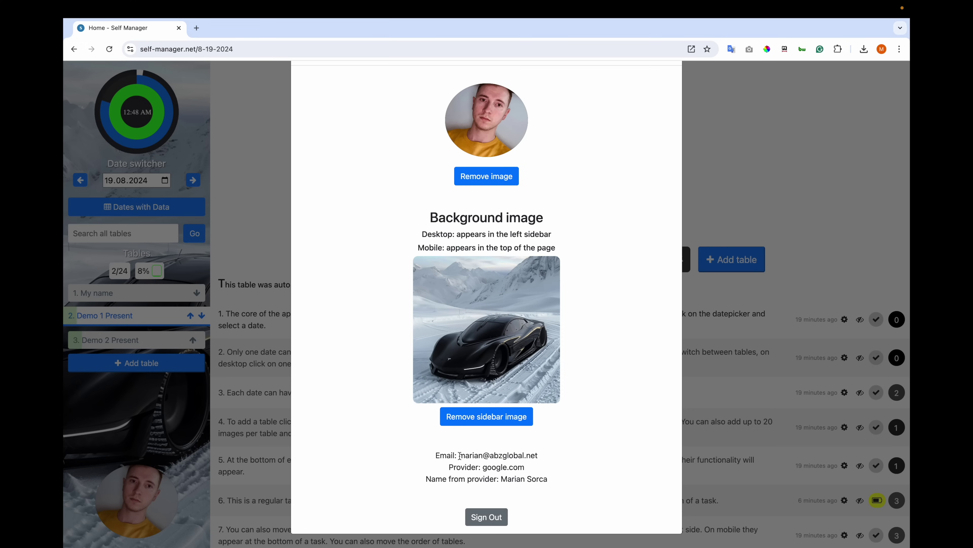
left_click(710, 141)
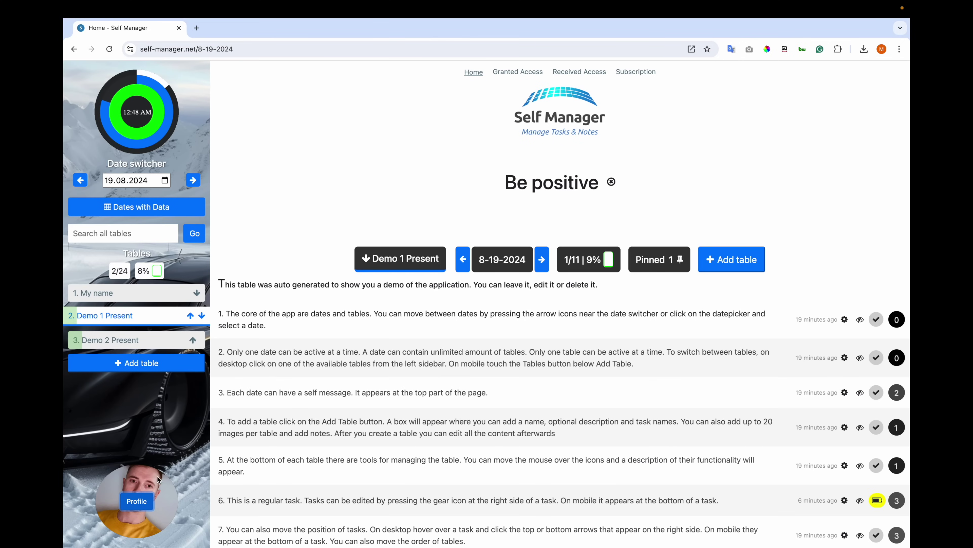
Upload the portrait and sports-car photos to Demo 1 Present and show all images by date.
scroll(456, 335, "down", 10)
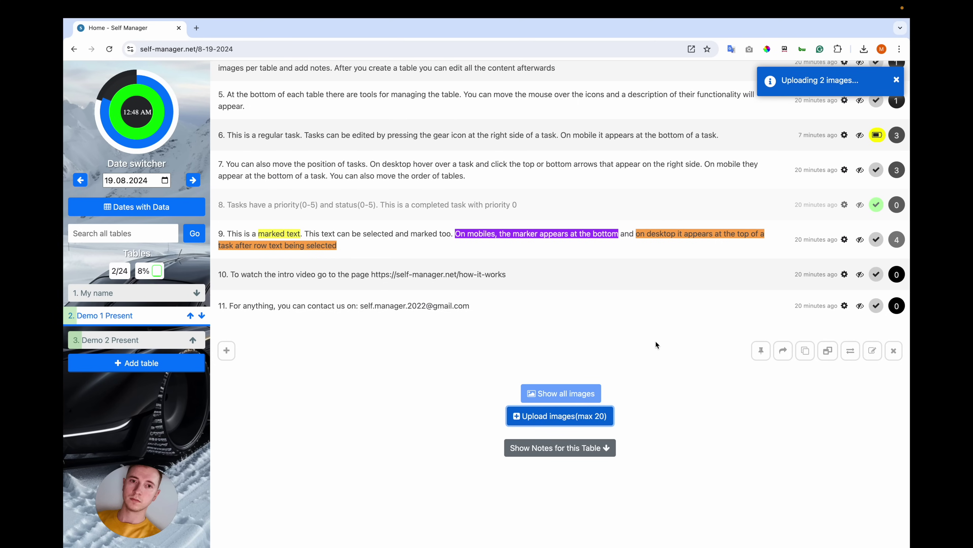
scroll(671, 280, "down", 3)
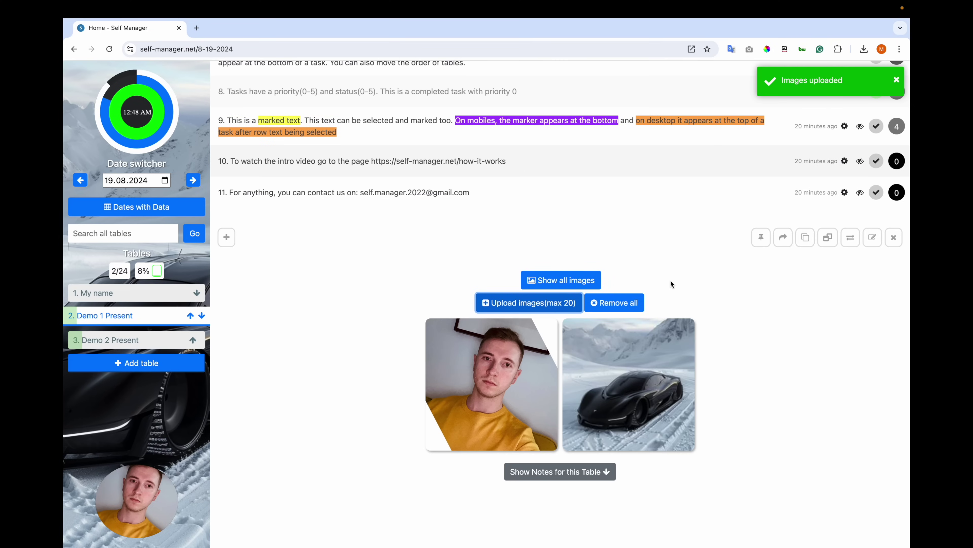
left_click(718, 307)
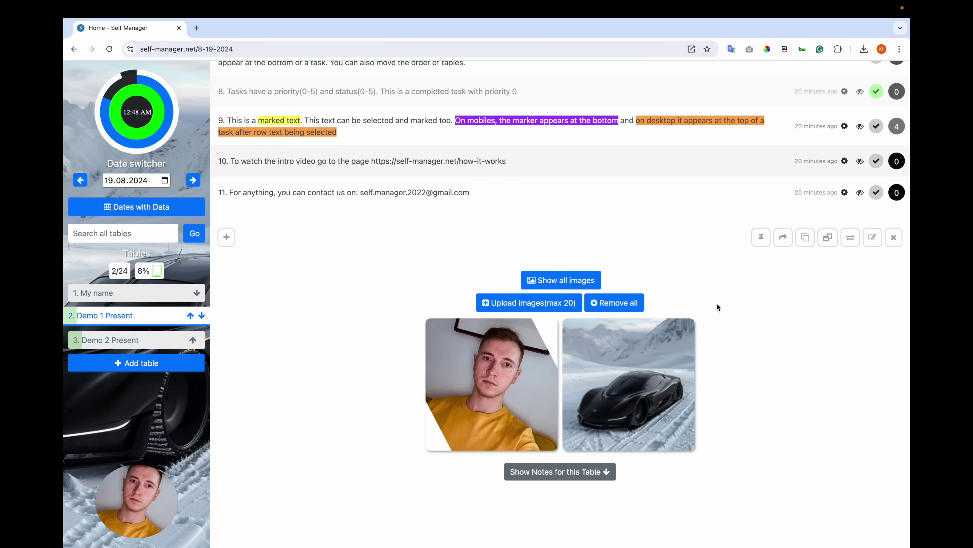
left_click(556, 282)
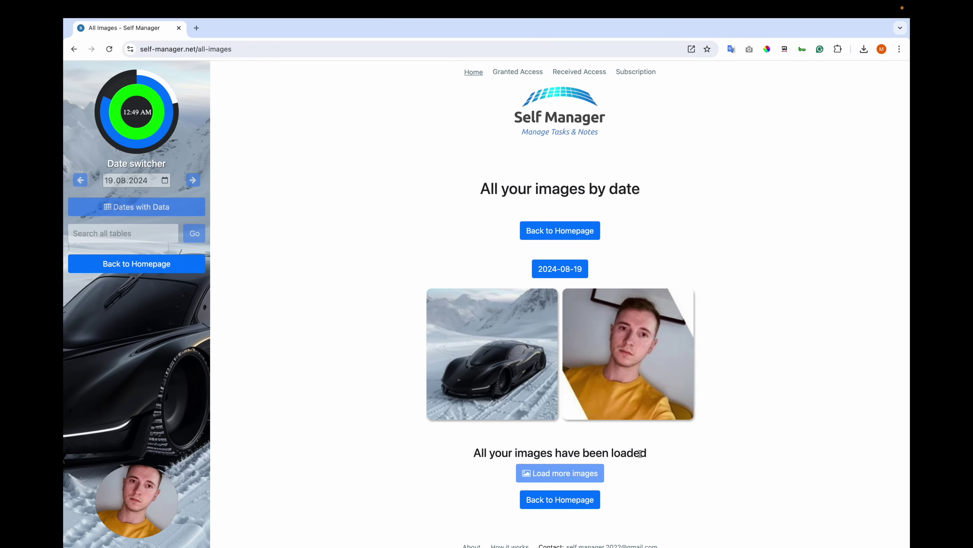
Jump from the All Images page to the 2024-08-19 date and confirm.
left_click(561, 270)
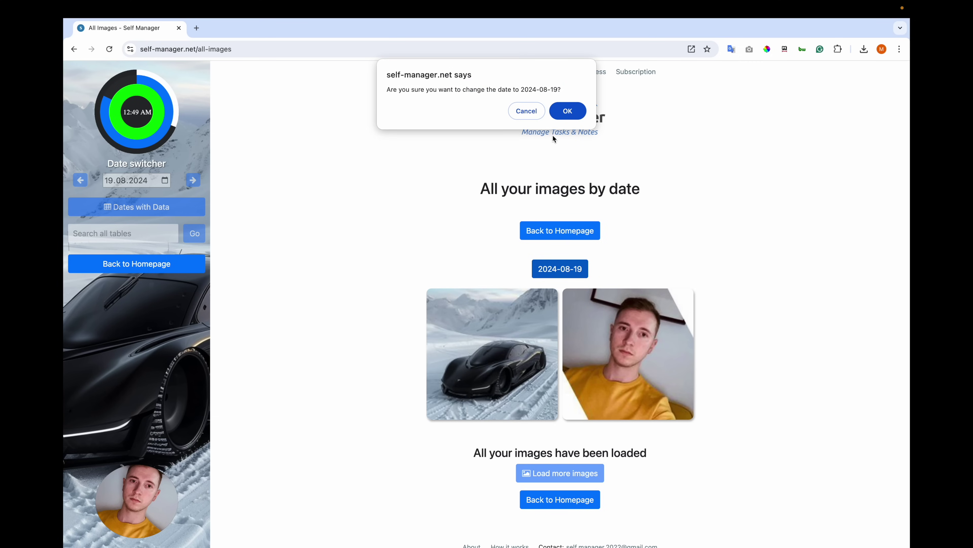
left_click(566, 115)
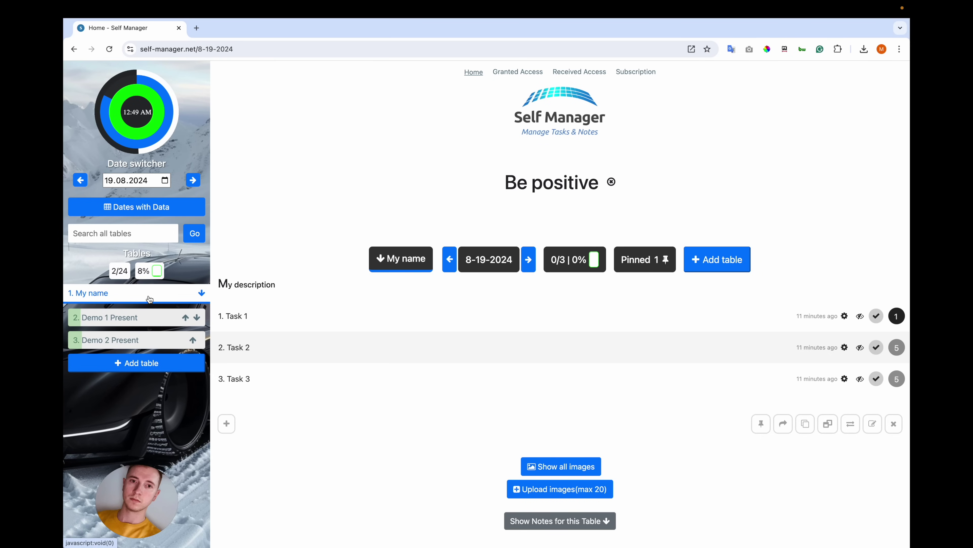
Switch to the Demo 1 Present table and show its notes.
left_click(123, 317)
scroll(296, 238, "down", 15)
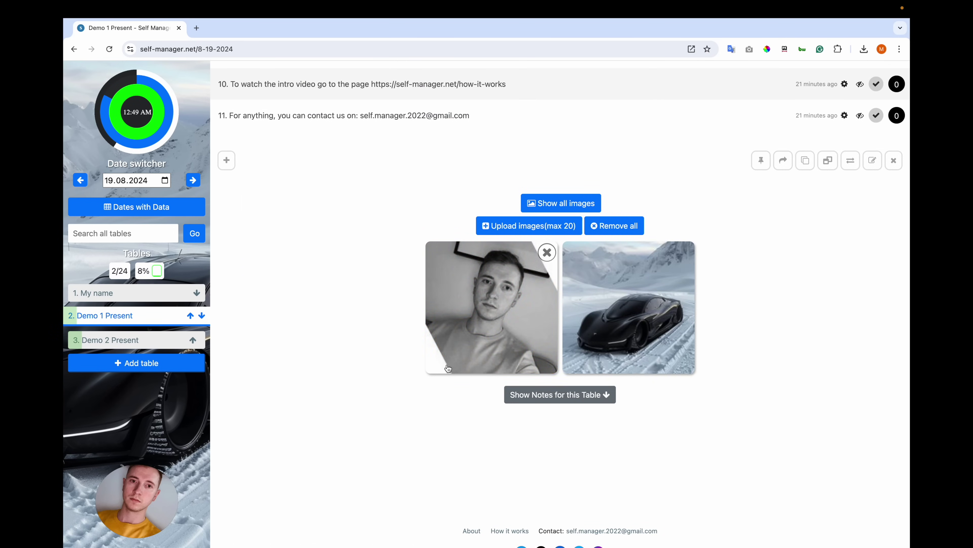
left_click(559, 395)
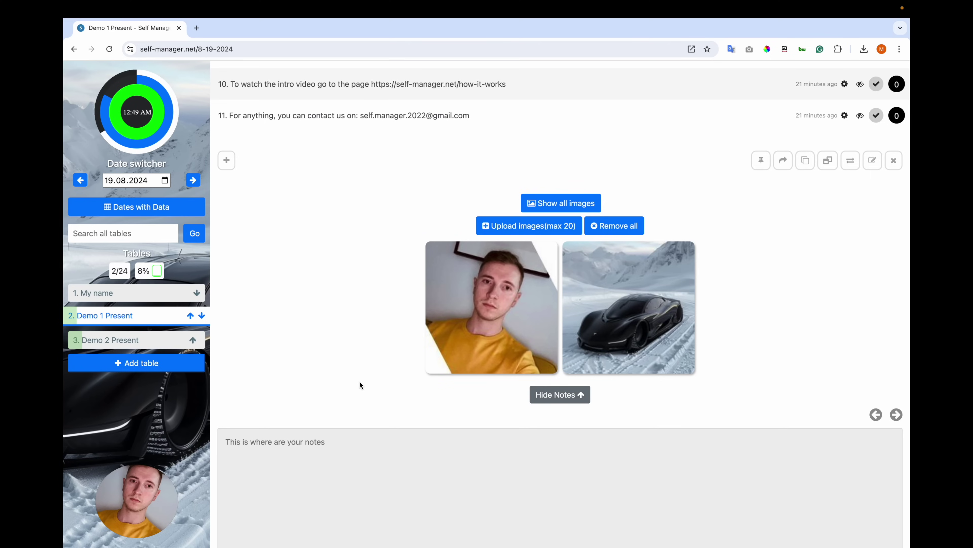
scroll(360, 381, "down", 3)
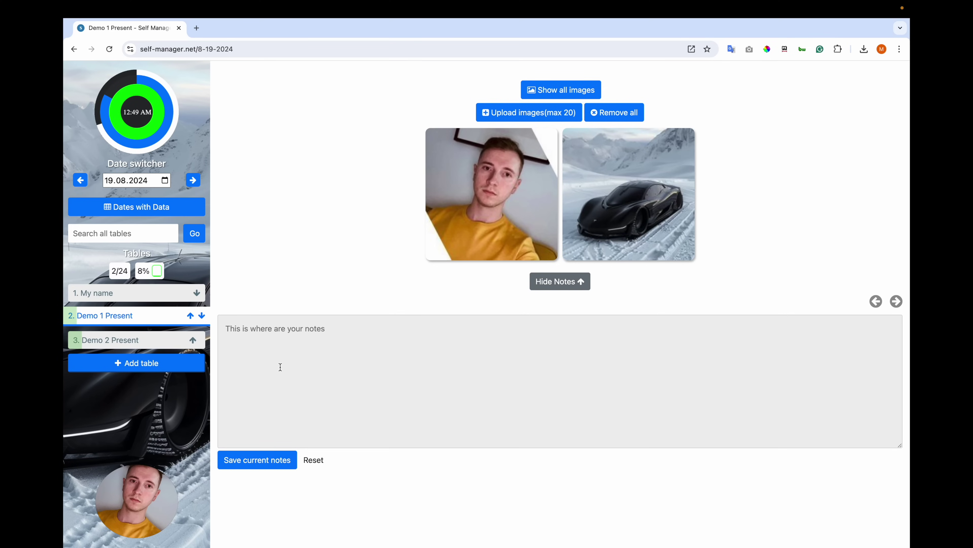
Write notes headed 'My notes' with lines 'asdasd', 'Asdasasdasdas' and 'asd', then save them.
left_click(294, 340)
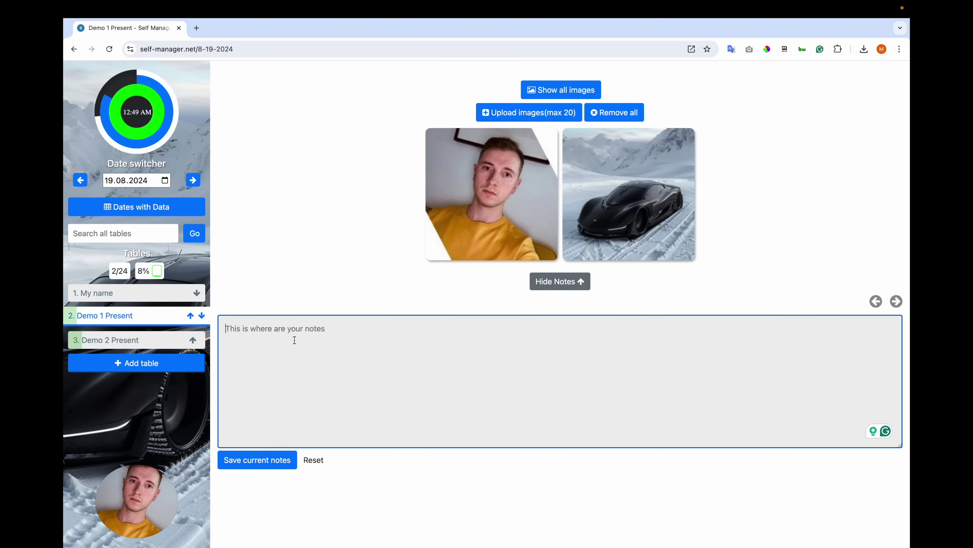
type("My note")
key("BackSpace")
key("BackSpace")
key("BackSpace")
key("BackSpace")
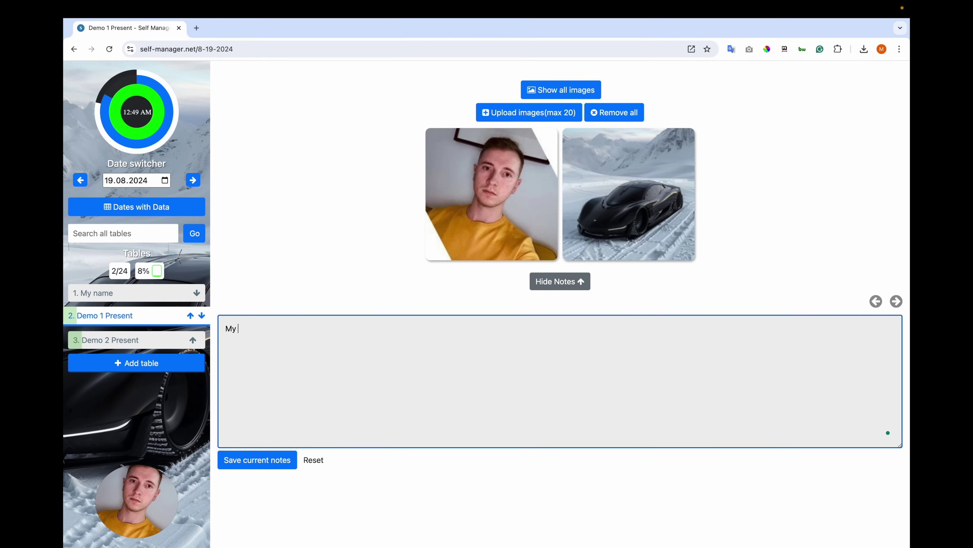
type("notes")
key("Return")
key("Return")
type("asdasd")
key("Return")
key("Return")
key("Return")
type("Asdas")
key("Return")
key("Return")
key("Return")
type("asdasdas")
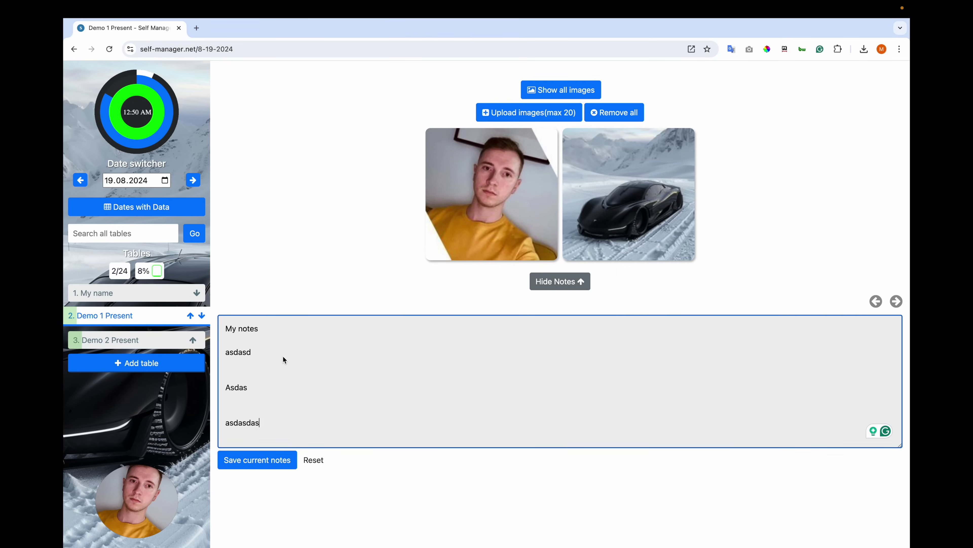
key("Return")
key("Return")
key("Return")
type("asd")
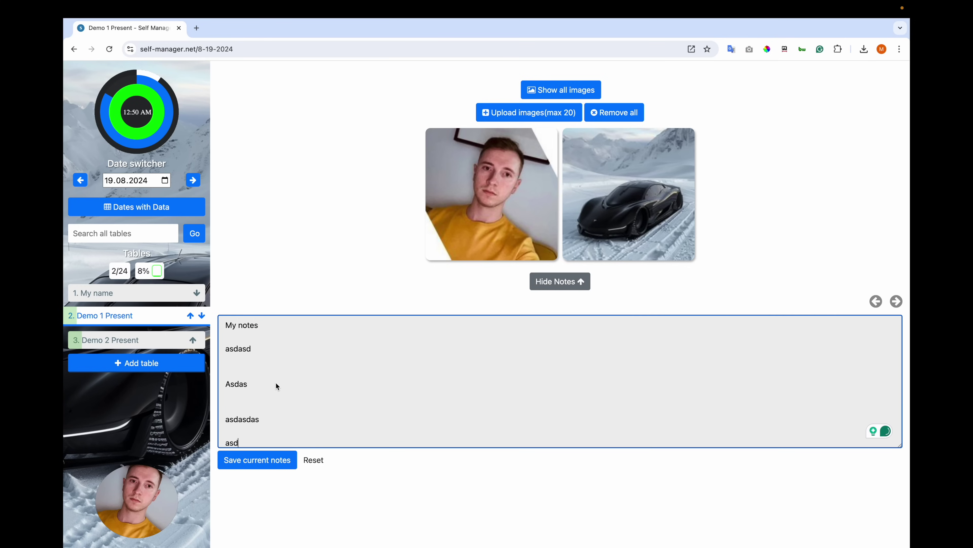
left_click(265, 461)
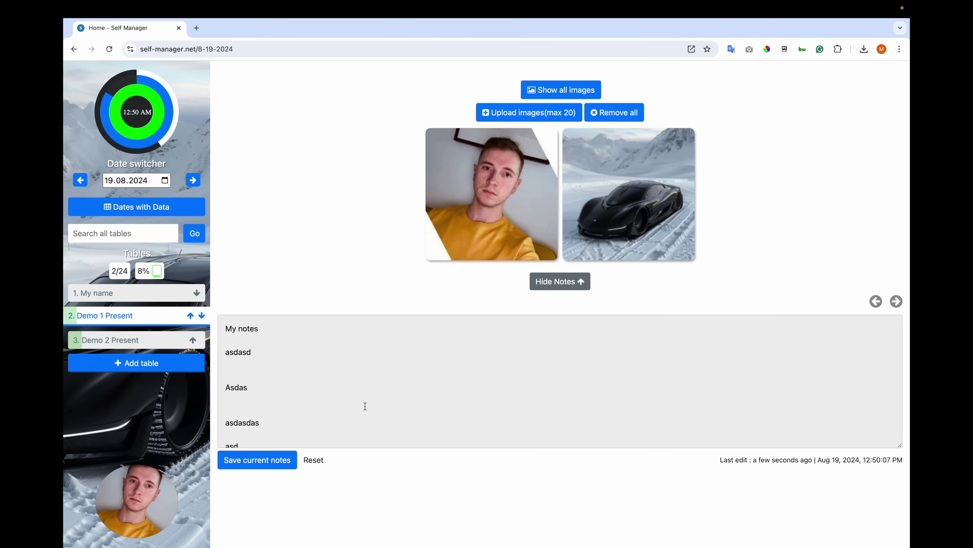
Add the line 'sdasd asdasd' to the Demo 1 Present notes and save them.
left_click(283, 379)
key("Return")
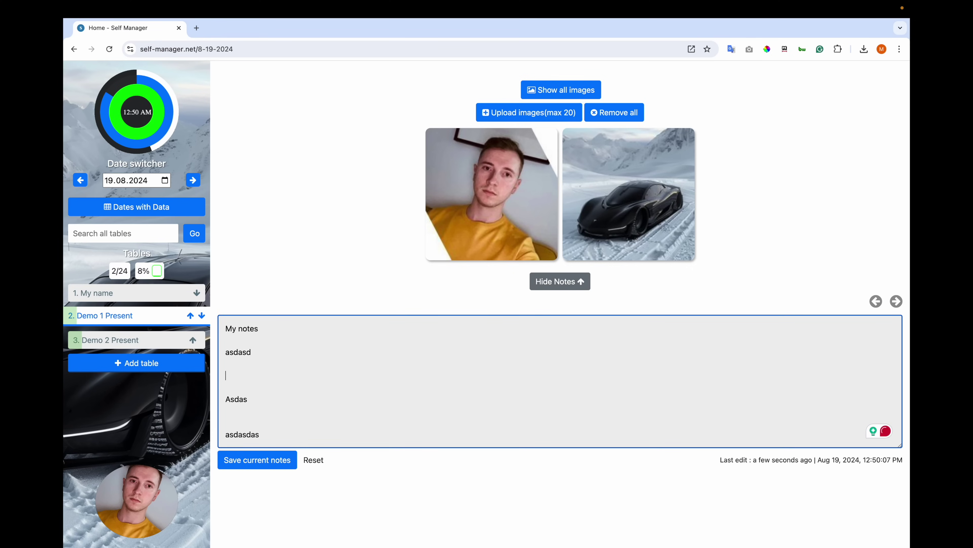
type("sdasd asdasd")
left_click(257, 460)
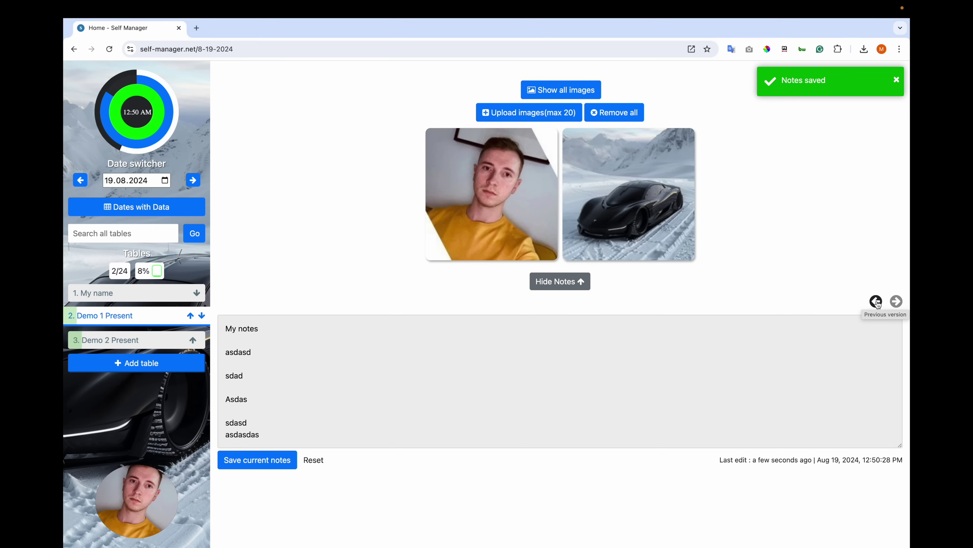
Load the previous notes version, then step forward to restore the newest version.
left_click(877, 301)
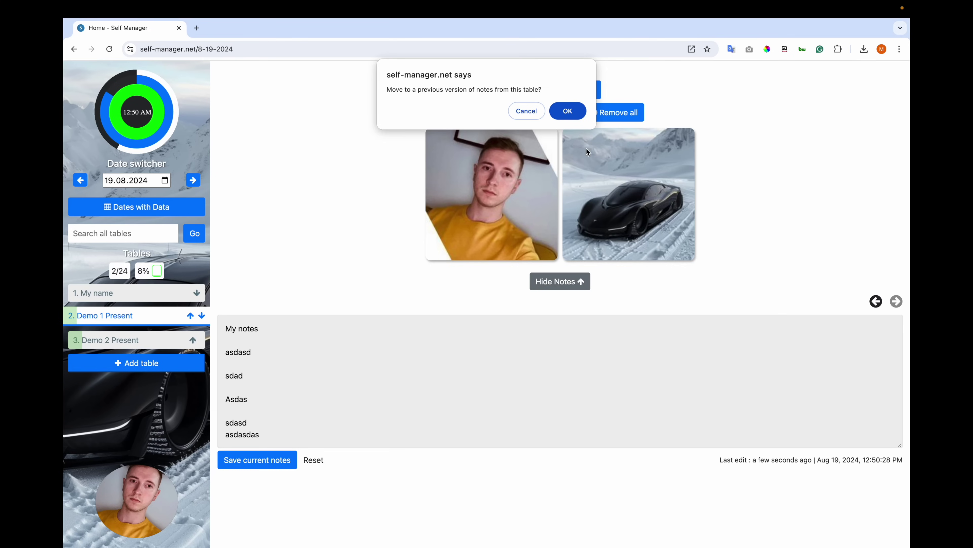
left_click(566, 111)
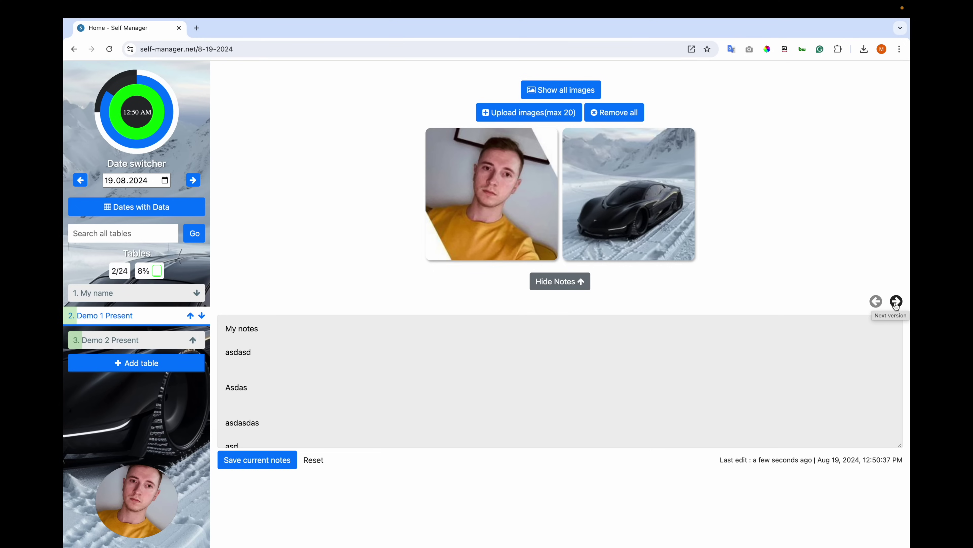
left_click(896, 302)
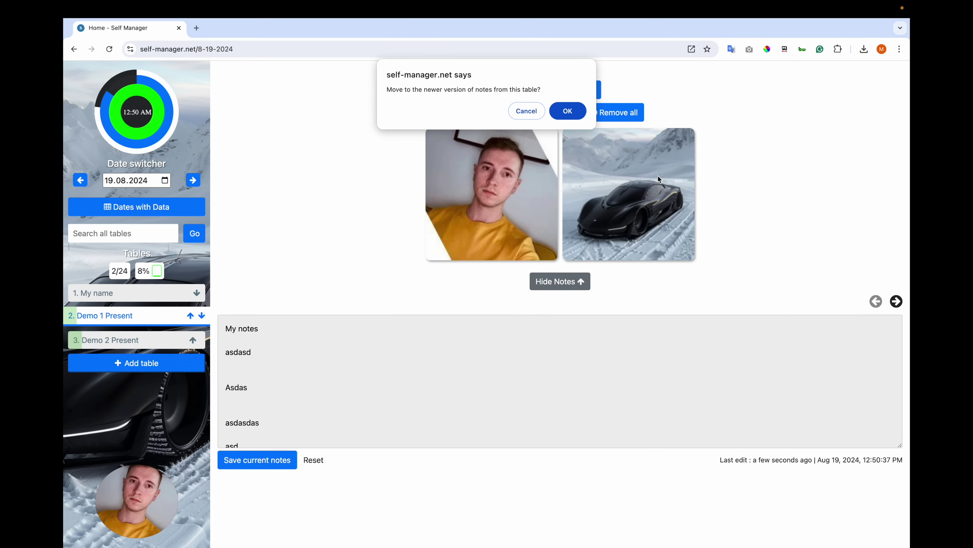
left_click(567, 111)
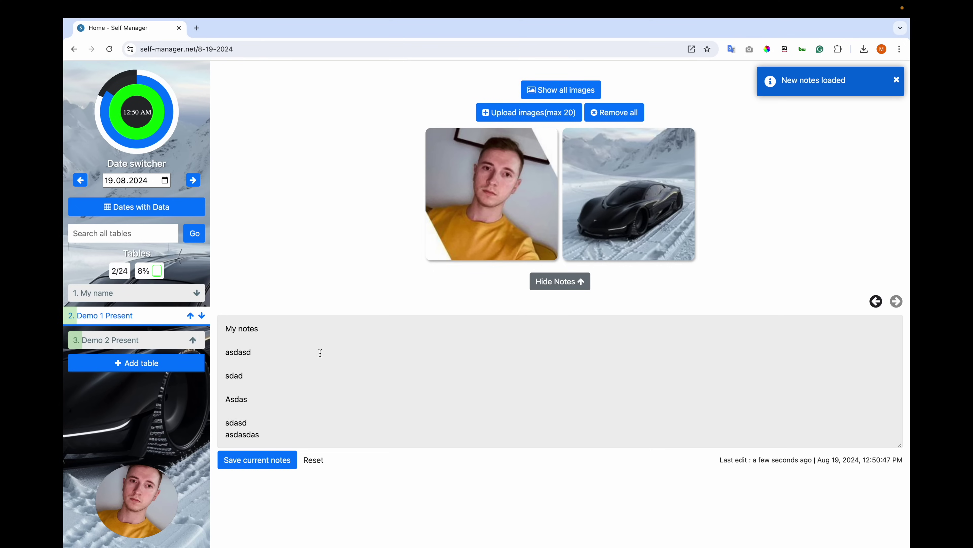
scroll(426, 179, "up", 10)
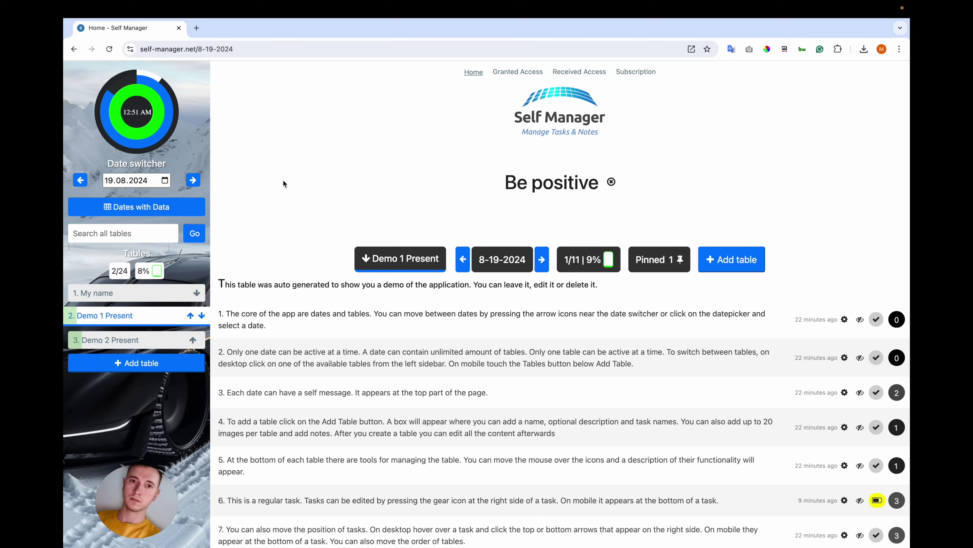
Pick 8-20-2024 from Dates with Data to show Demo 1 Future, then view the subscription page.
left_click(170, 209)
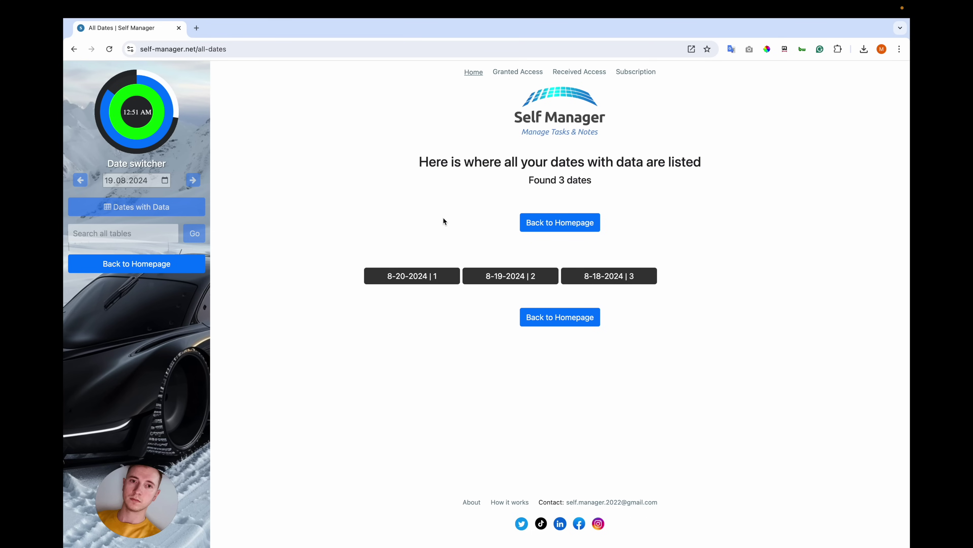
left_click(436, 276)
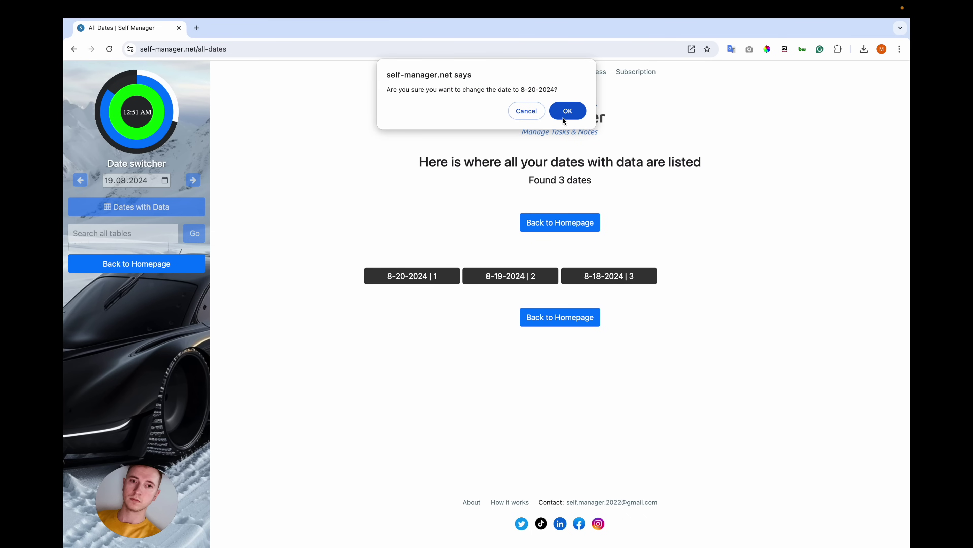
left_click(565, 113)
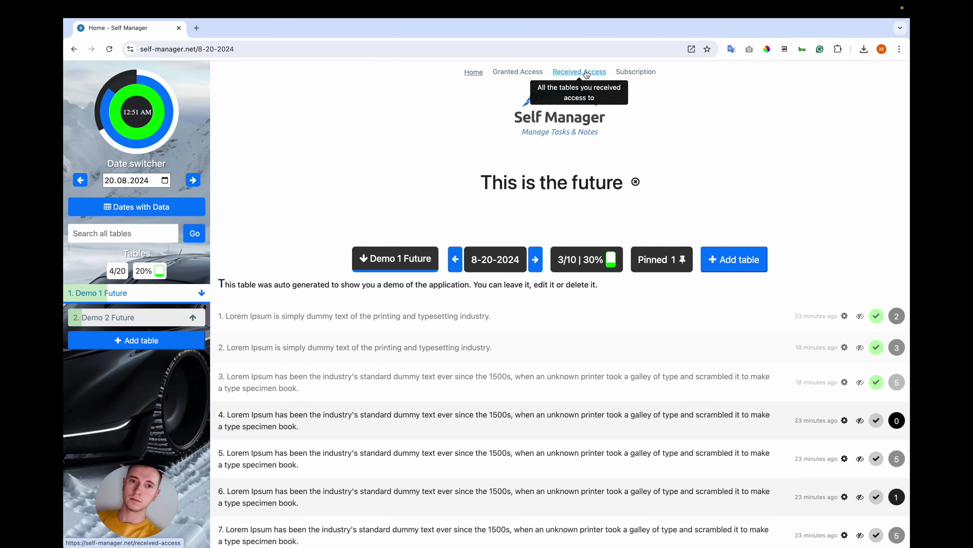
left_click(635, 73)
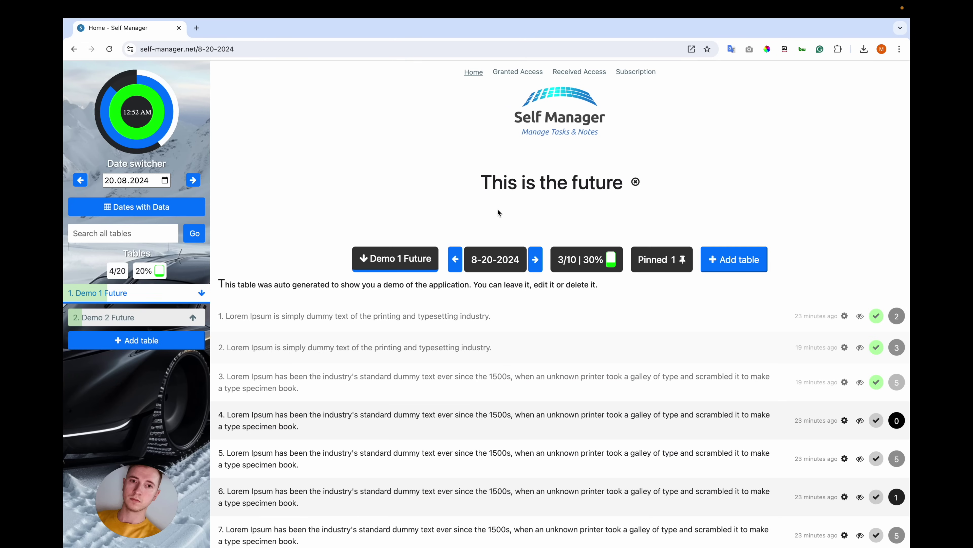
Return to the 8-19-2024 homepage and preview the mobile layout with the tables list expanded.
left_click(556, 113)
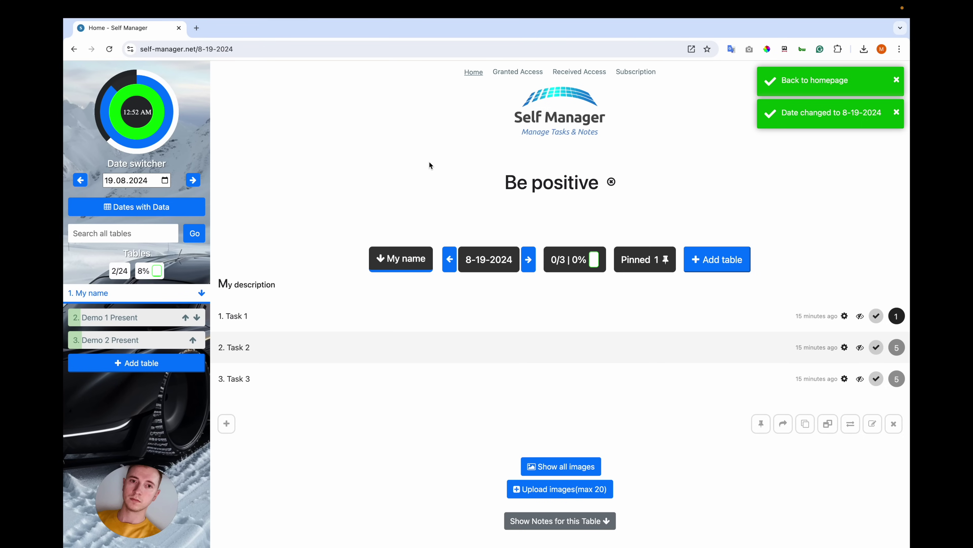
right_click(429, 161)
left_click(459, 335)
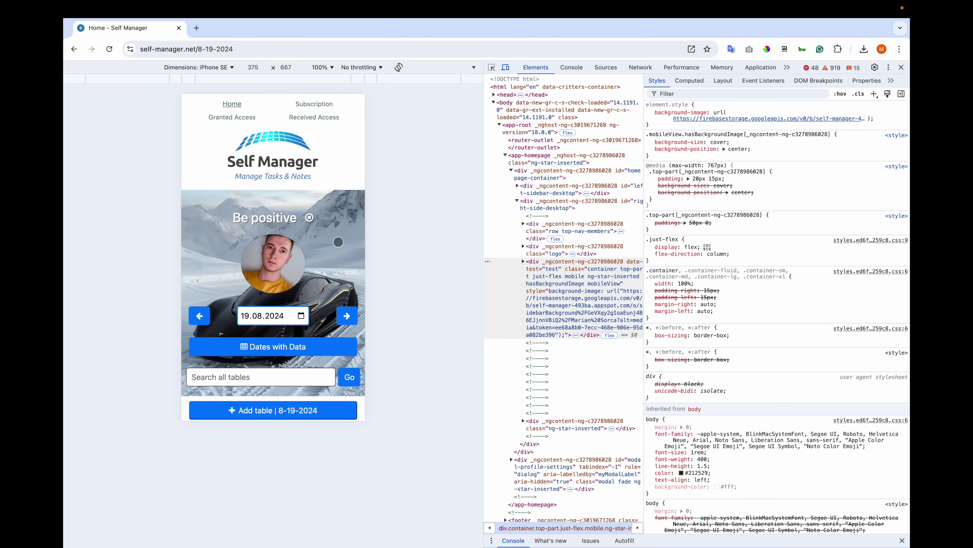
left_click_drag(338, 242, 335, 184)
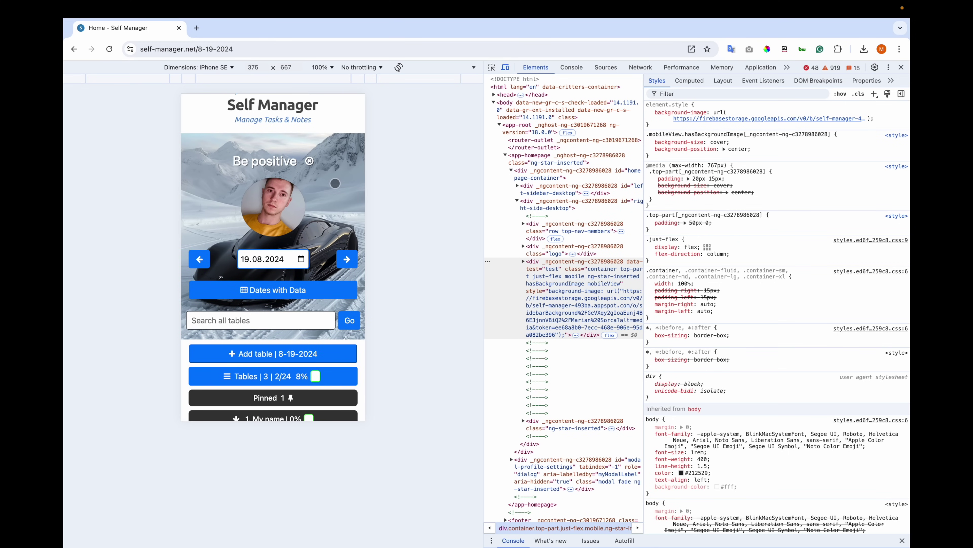
scroll(335, 183, "down", 4)
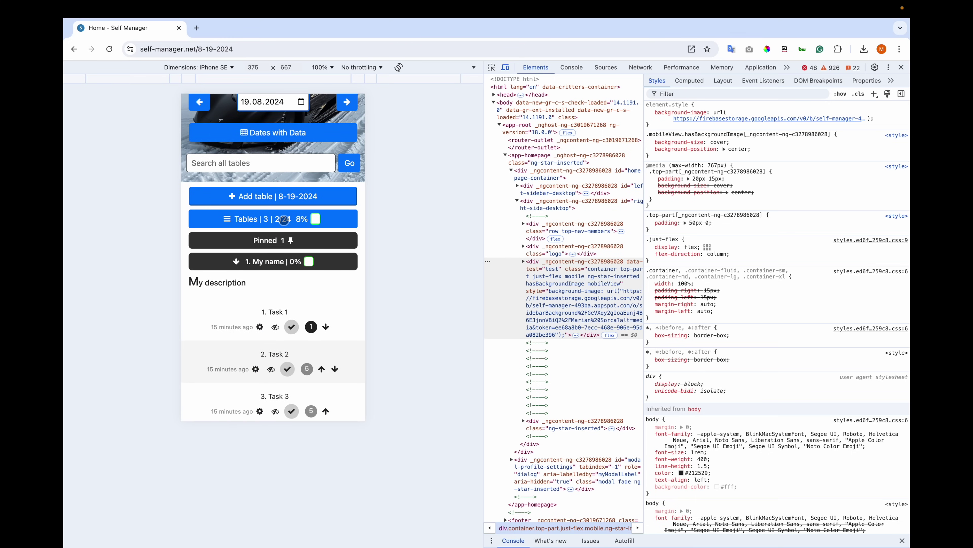
left_click(284, 243)
Collapse the mobile tables list, scroll through the page, and close DevTools for desktop layout.
left_click(282, 279)
scroll(283, 276, "down", 1)
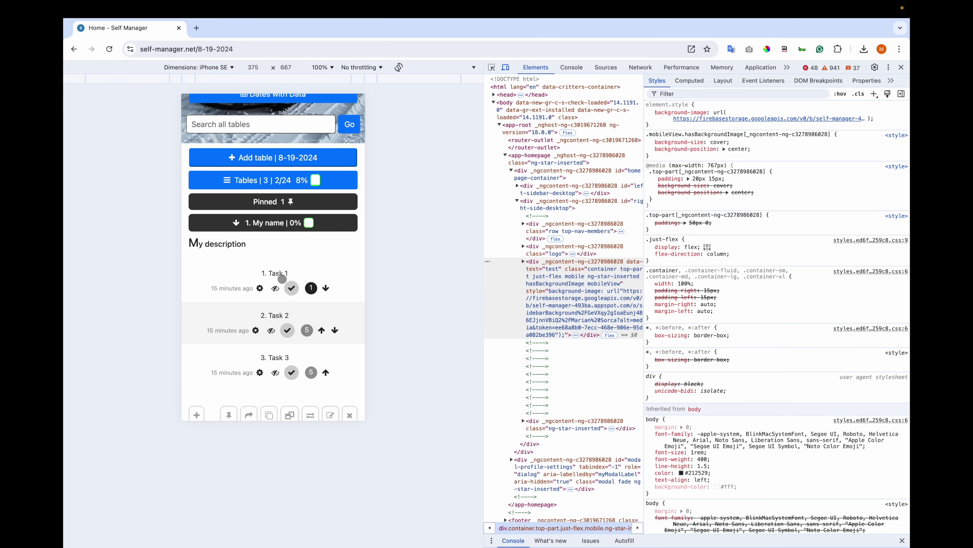
scroll(287, 237, "down", 1)
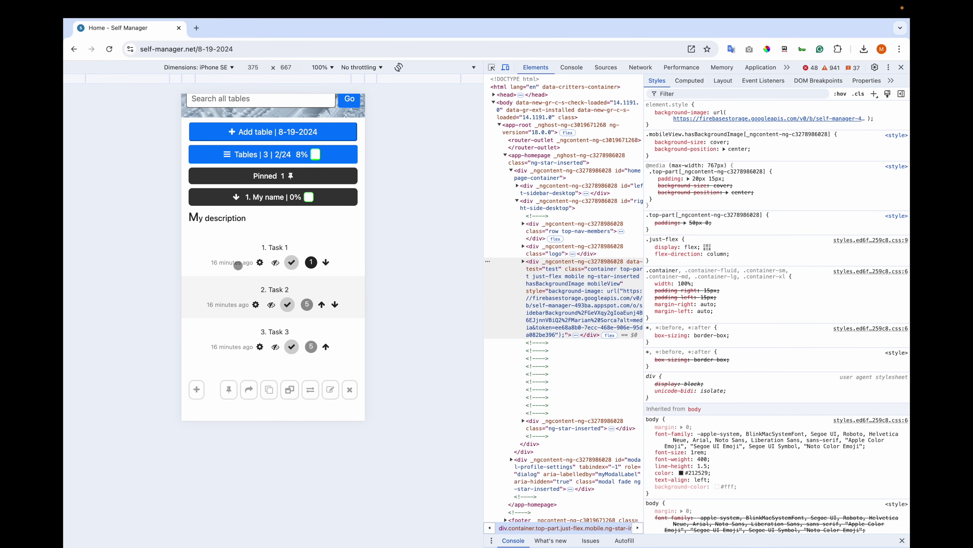
scroll(254, 392, "down", 2)
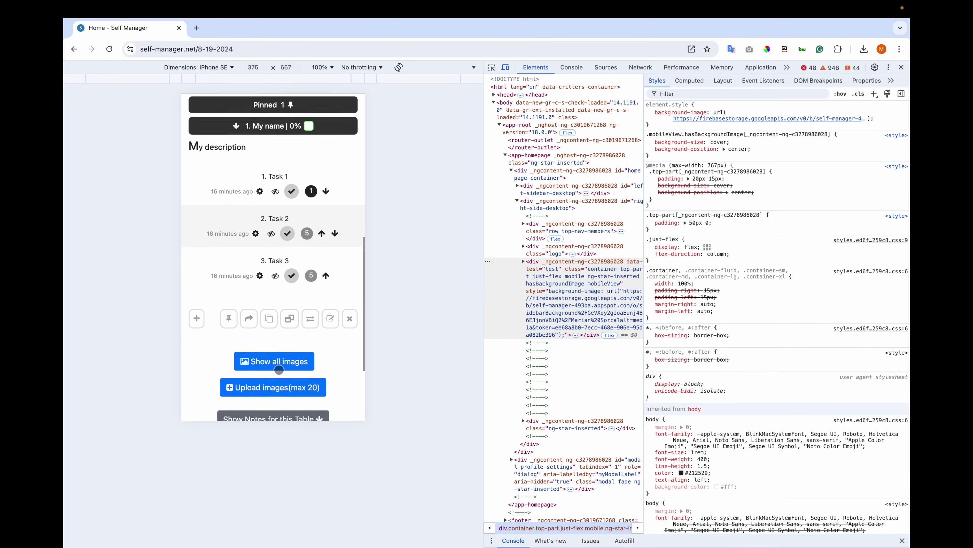
key("super+alt+i")
left_click(127, 232)
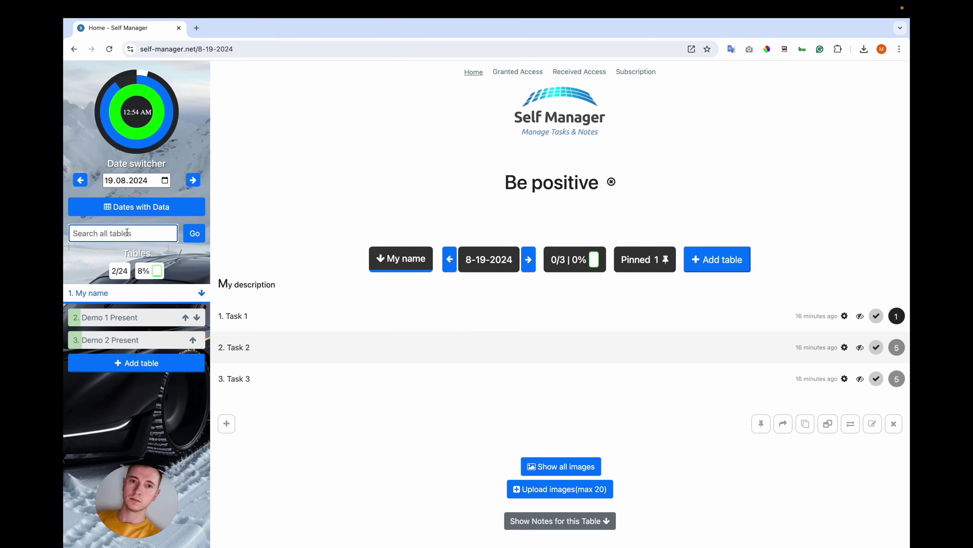
Search all tables for 'demo' (6 found) and go to the first result's date, 8-20-2024.
type("demo")
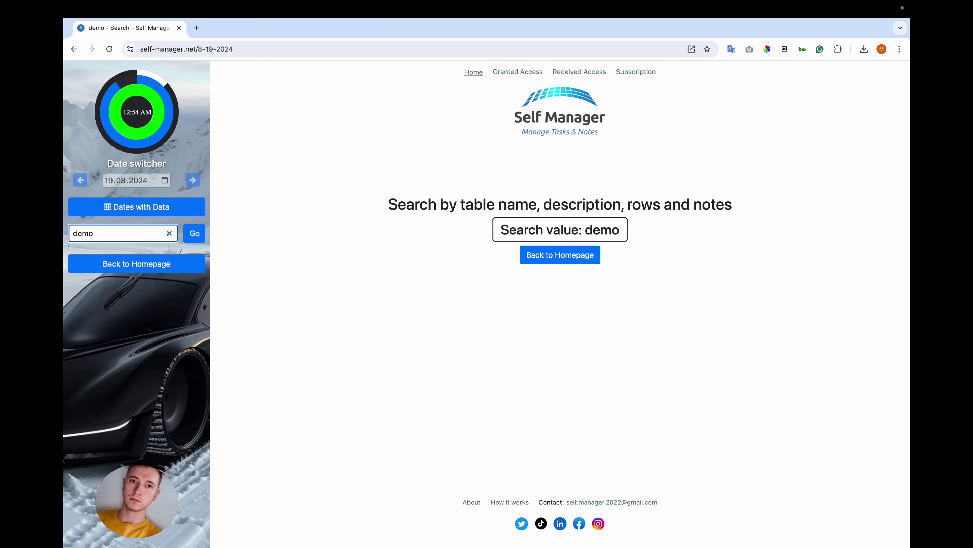
left_click(196, 238)
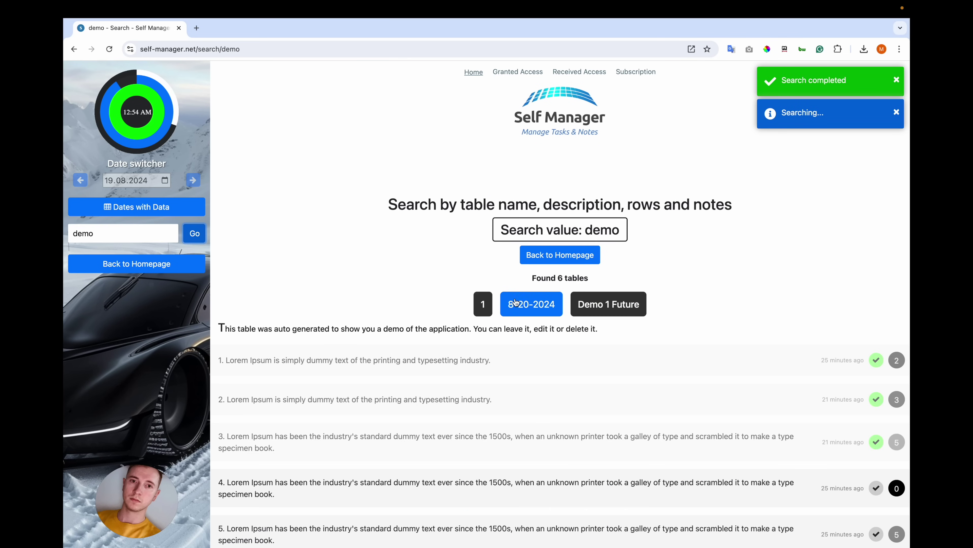
scroll(656, 253, "down", 5)
scroll(656, 253, "down", 20)
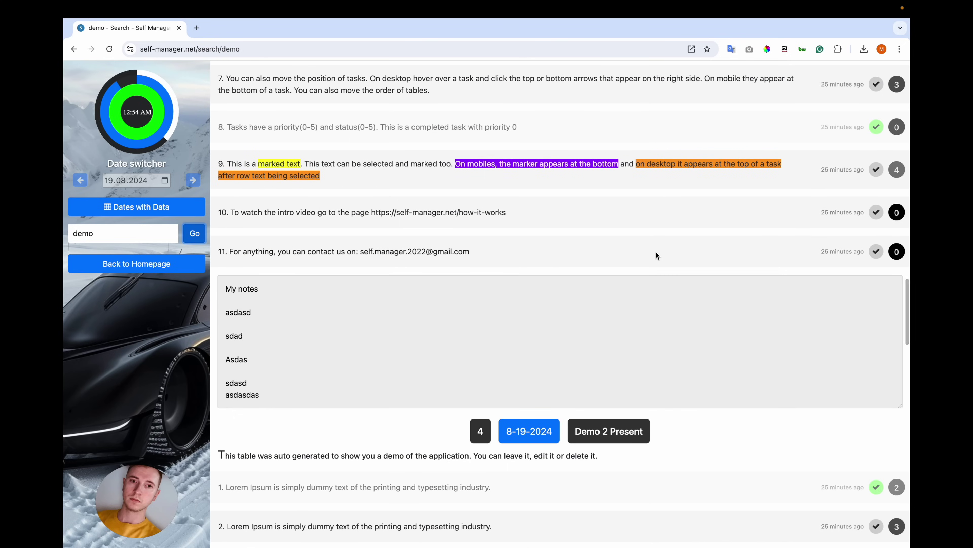
scroll(656, 252, "up", 20)
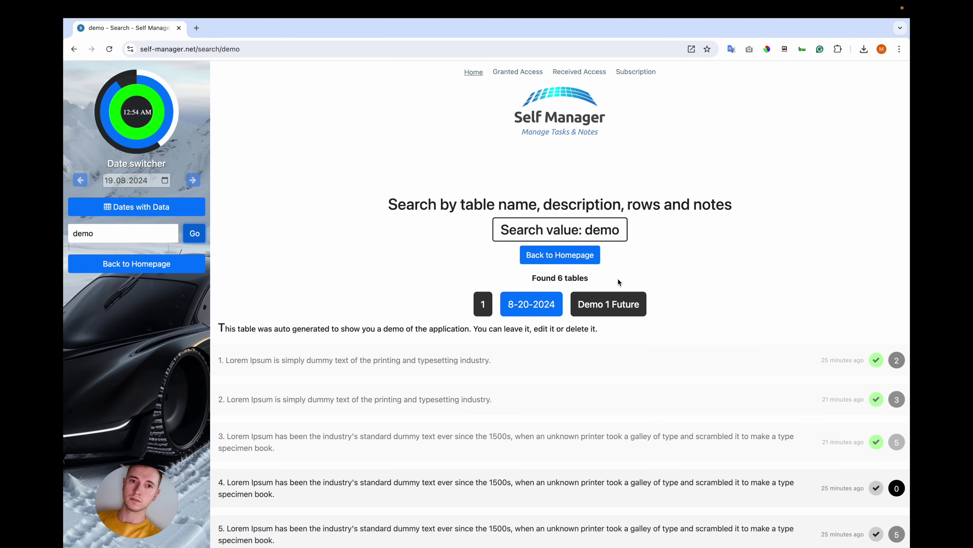
left_click(534, 311)
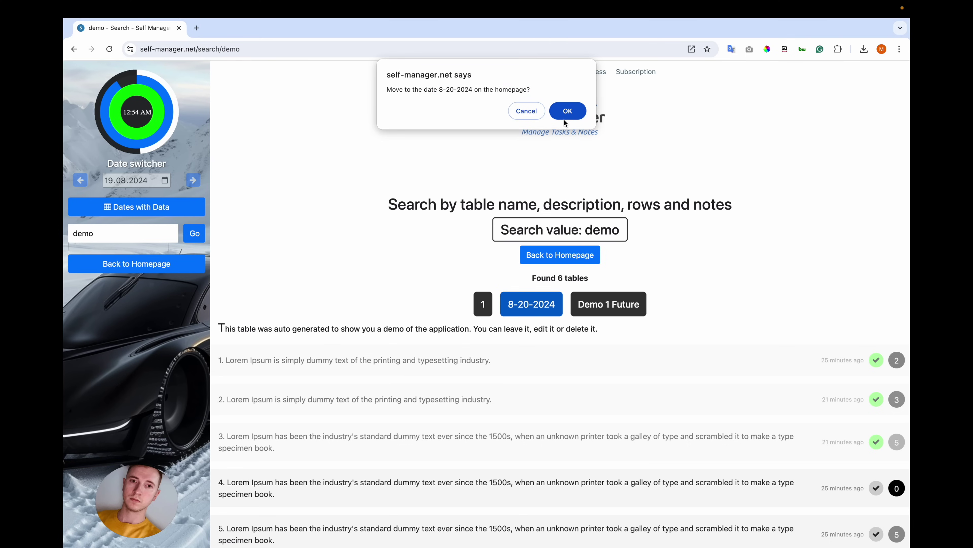
left_click(566, 112)
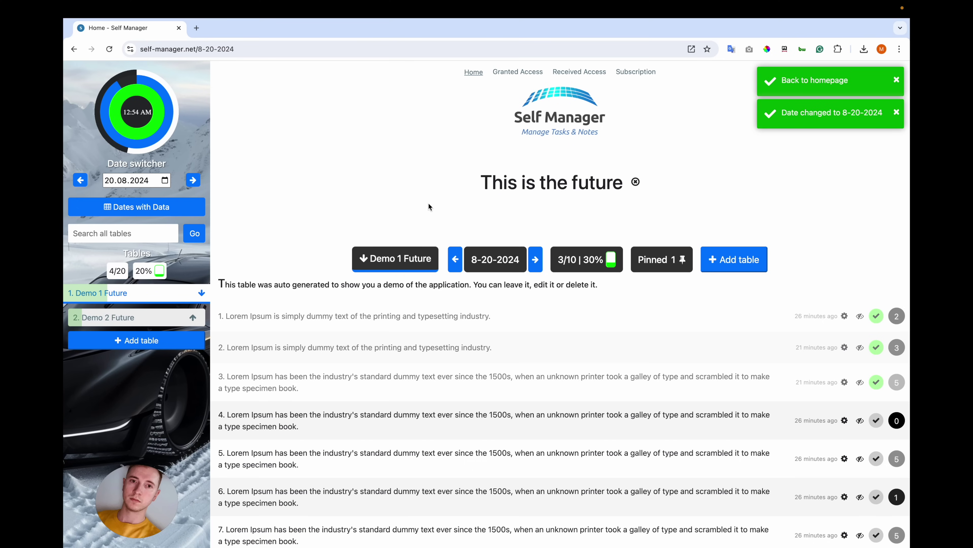
Return to the 19.08.2024 page showing the 'Demo 1 Present' table under 'Be positive'.
key("alt+Left")
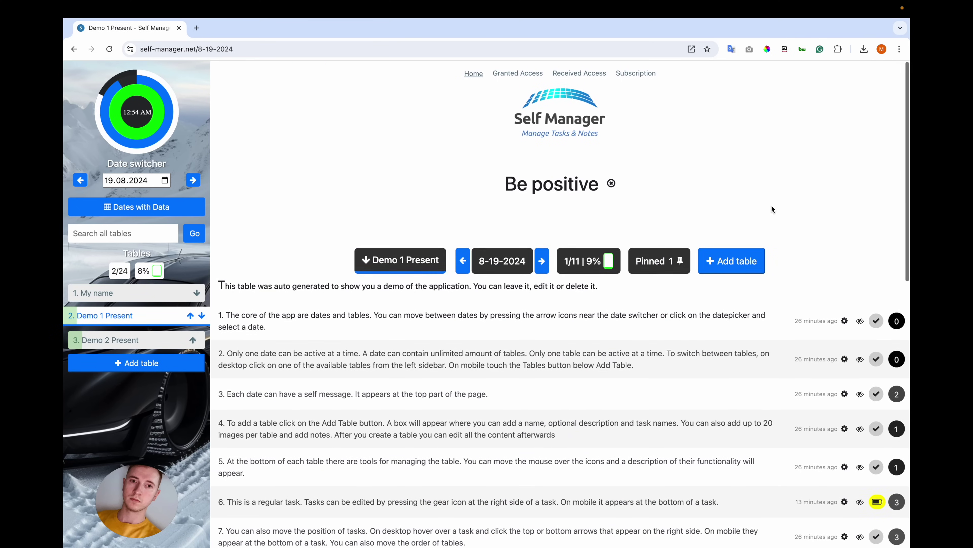
scroll(786, 198, "down", 15)
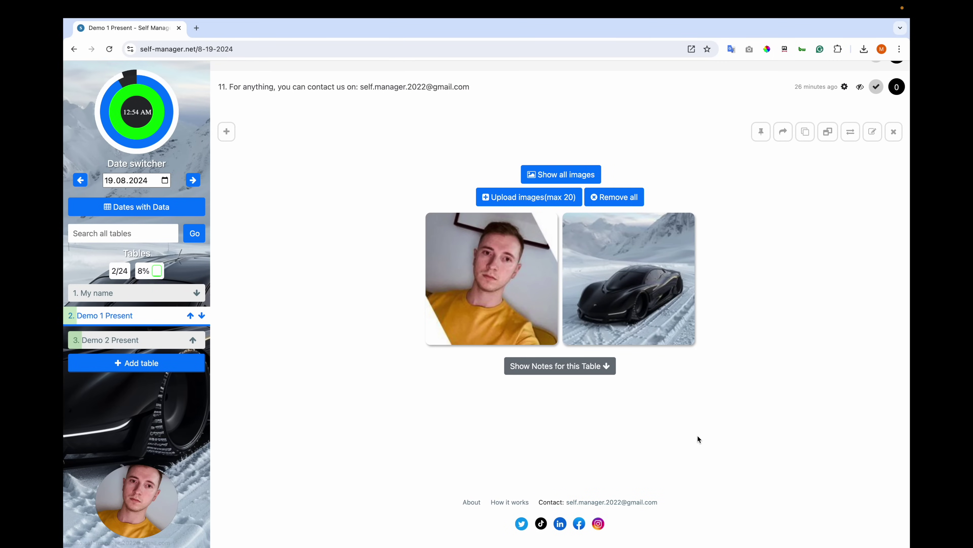
scroll(750, 405, "up", 15)
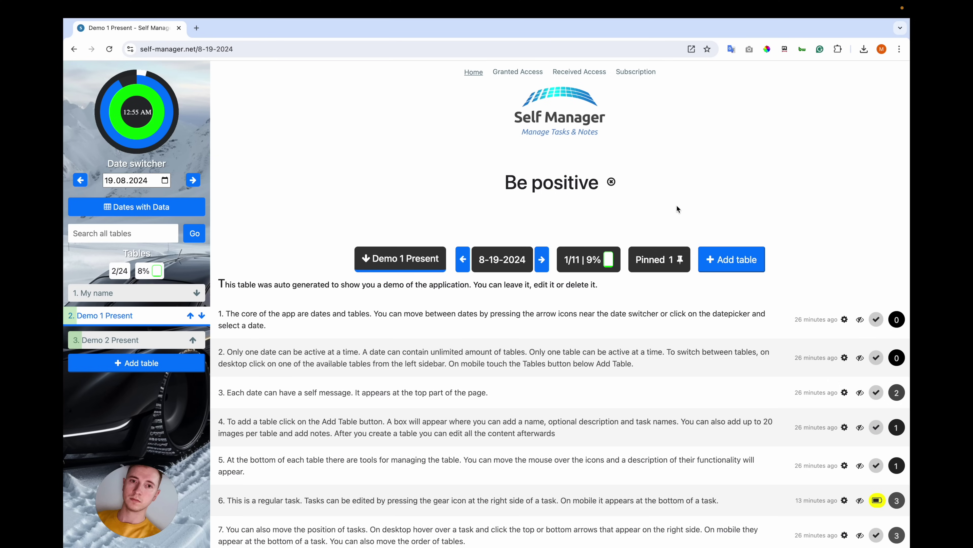